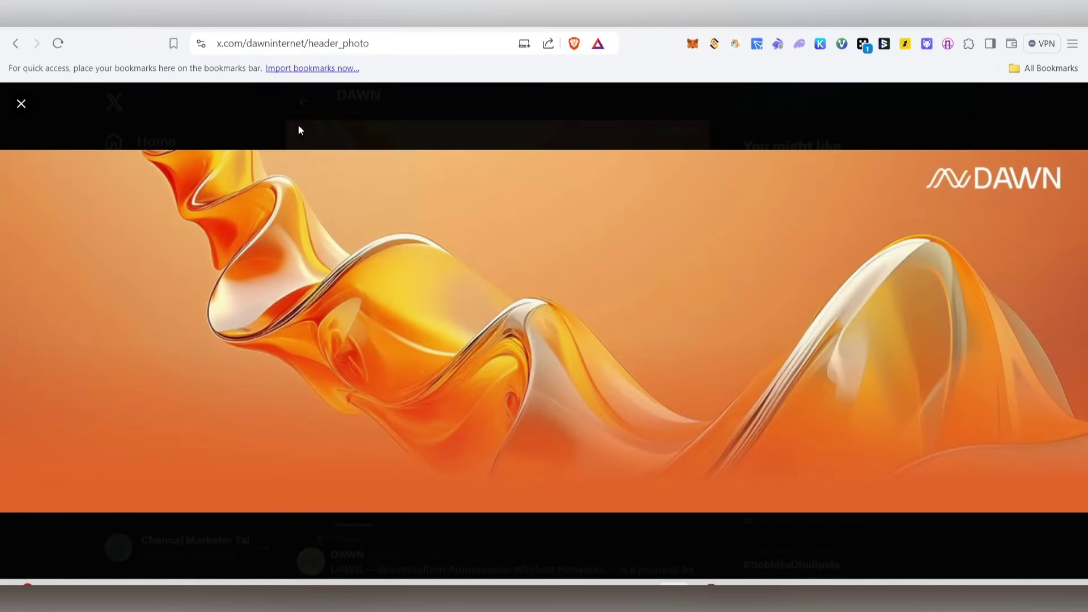
Step: Close DAWN's header photo and browse its X profile, checking the 6,425 followers count
{"action": "left_click", "coordinate": [17, 107]}
{"action": "scroll", "coordinate": [530, 293], "scroll_direction": "down", "scroll_amount": 4}
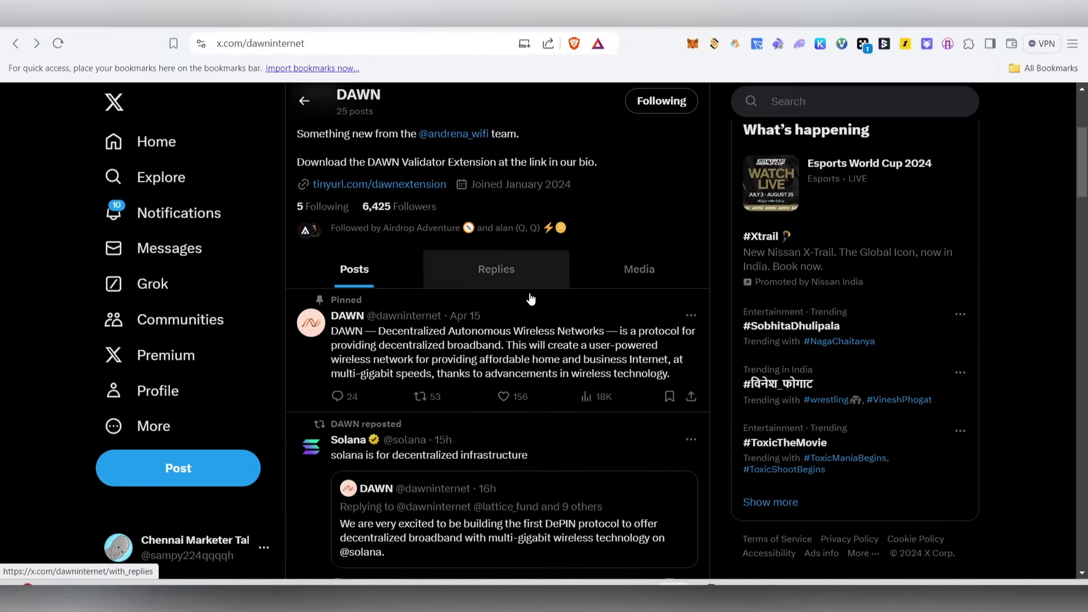
{"action": "scroll", "coordinate": [531, 299], "scroll_direction": "up", "scroll_amount": 4}
{"action": "scroll", "coordinate": [540, 357], "scroll_direction": "down", "scroll_amount": 1}
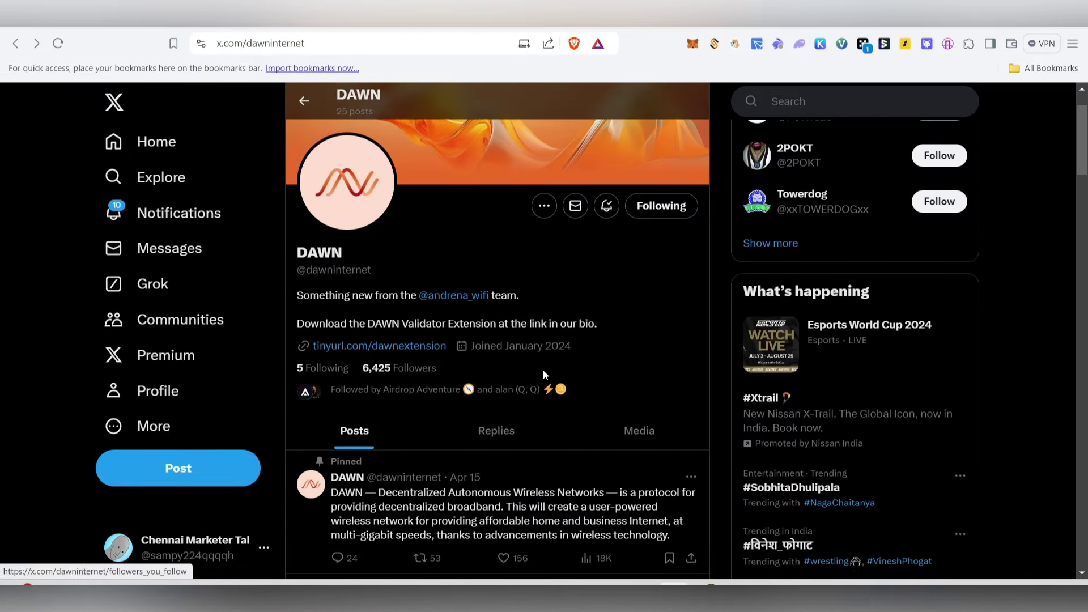
{"action": "scroll", "coordinate": [542, 369], "scroll_direction": "down", "scroll_amount": 1}
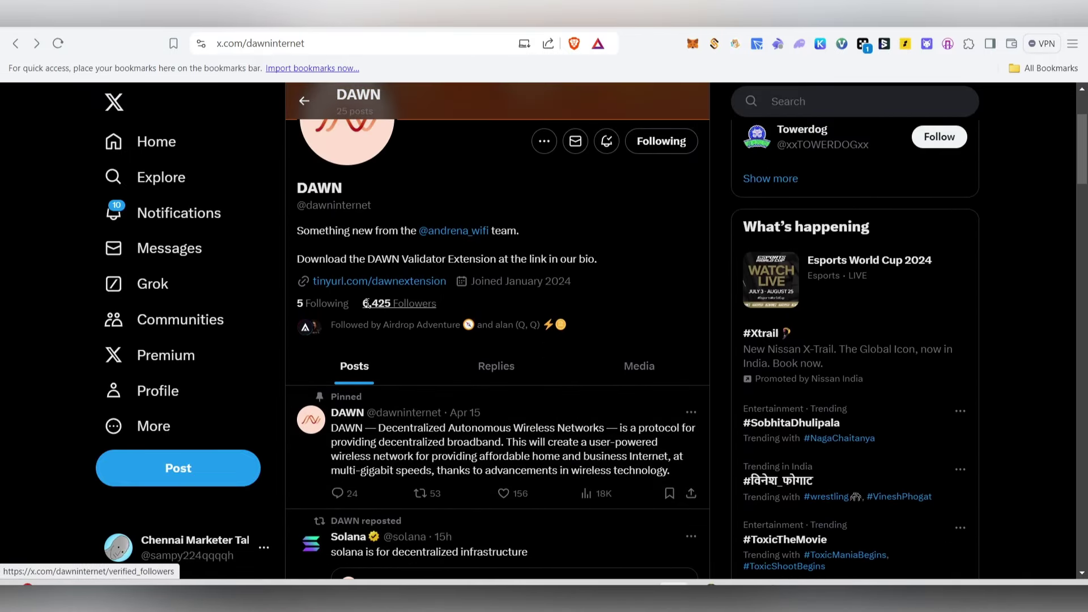
{"action": "left_click_drag", "start_coordinate": [366, 303], "coordinate": [444, 302]}
{"action": "left_click", "coordinate": [484, 308]}
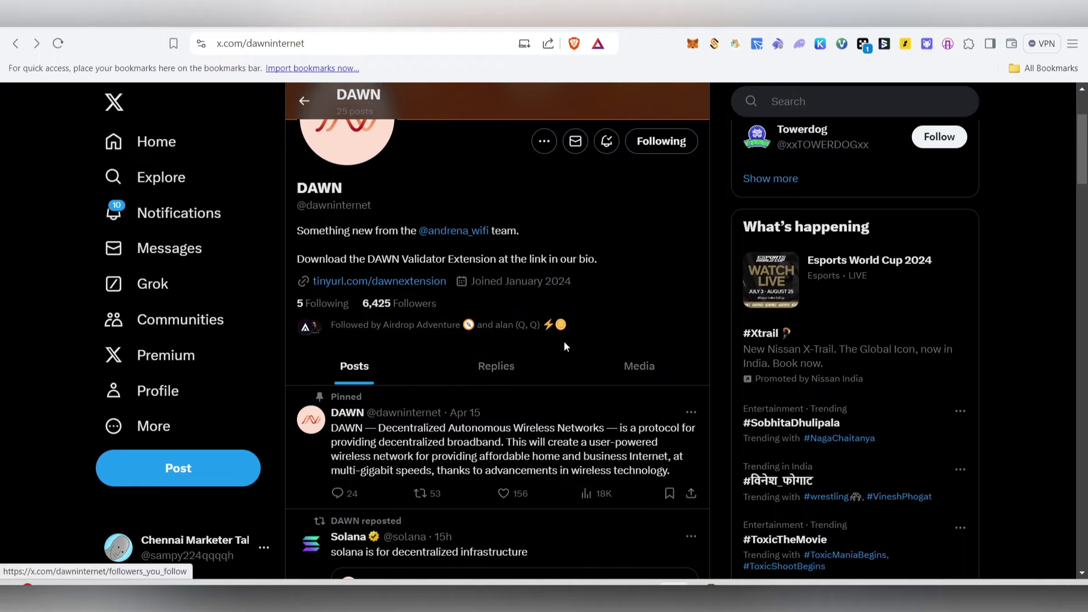
{"action": "scroll", "coordinate": [563, 343], "scroll_direction": "up", "scroll_amount": 2}
{"action": "scroll", "coordinate": [575, 341], "scroll_direction": "down", "scroll_amount": 4}
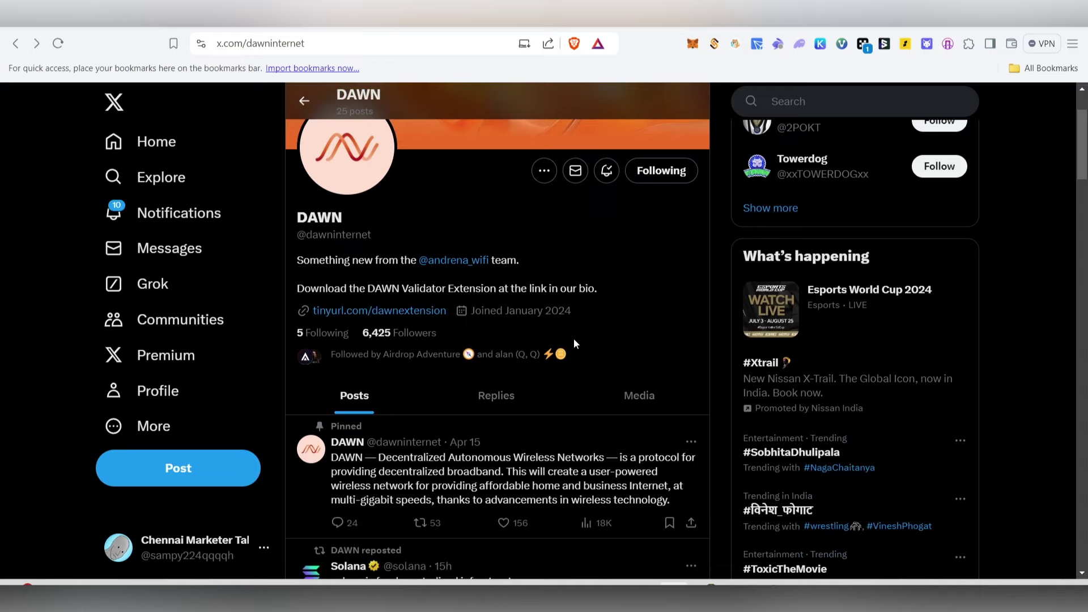
{"action": "mouse_move", "coordinate": [344, 400]}
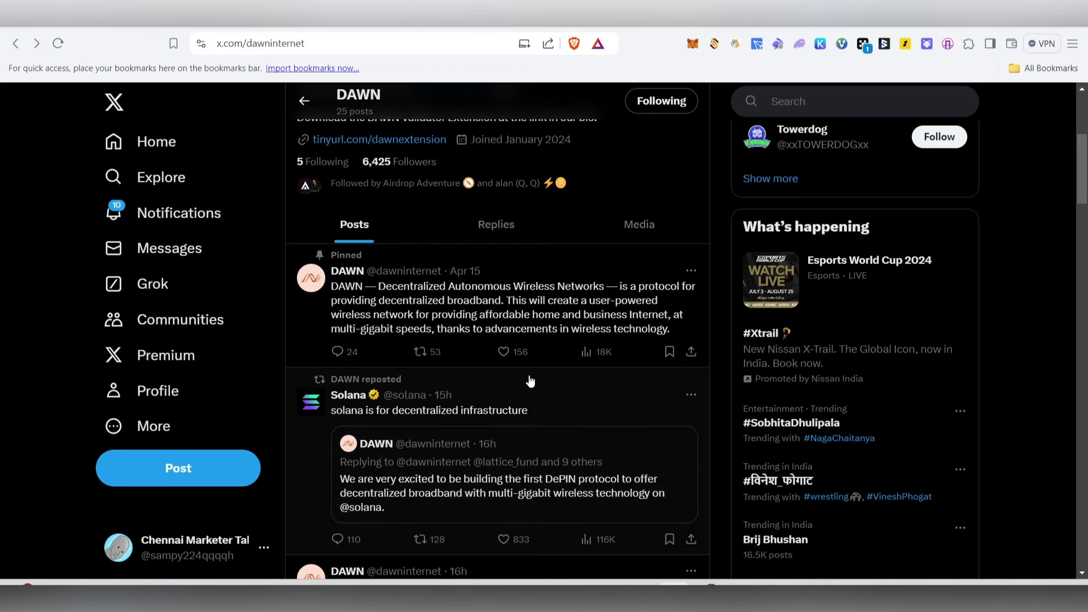
Step: View the $18M raise announcement image full size, then close it
{"action": "scroll", "coordinate": [442, 113], "scroll_direction": "up", "scroll_amount": 5}
{"action": "left_click", "coordinate": [481, 292]}
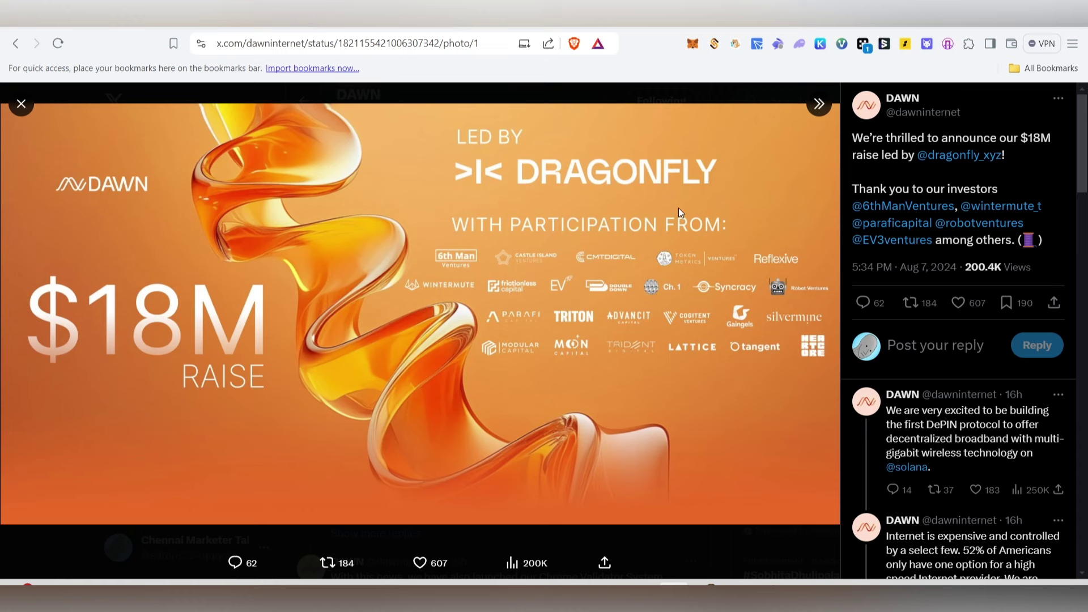
{"action": "key", "text": "Escape"}
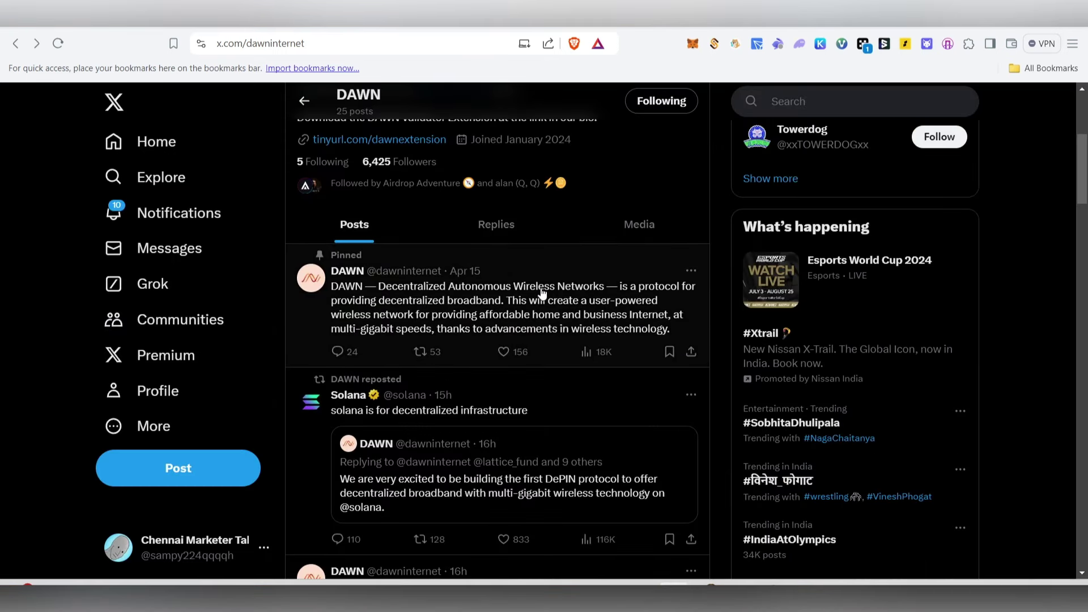
Step: Scroll through the Chennai Marketer Telegram chat to its DRFT Party airdrop post
{"action": "scroll", "coordinate": [543, 292], "scroll_direction": "up", "scroll_amount": 5}
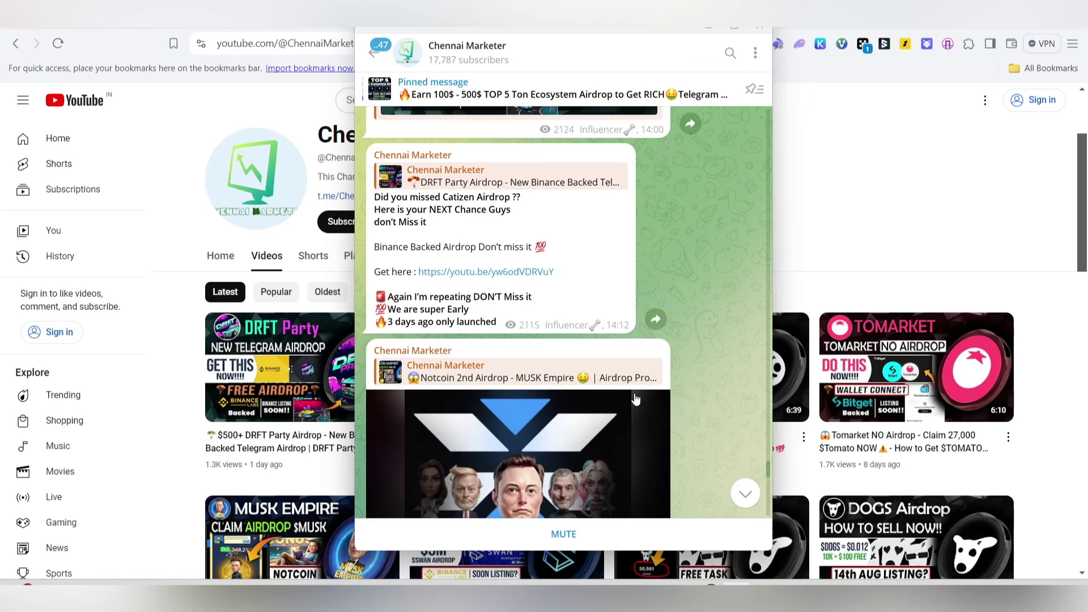
{"action": "scroll", "coordinate": [635, 399], "scroll_direction": "down", "scroll_amount": 3}
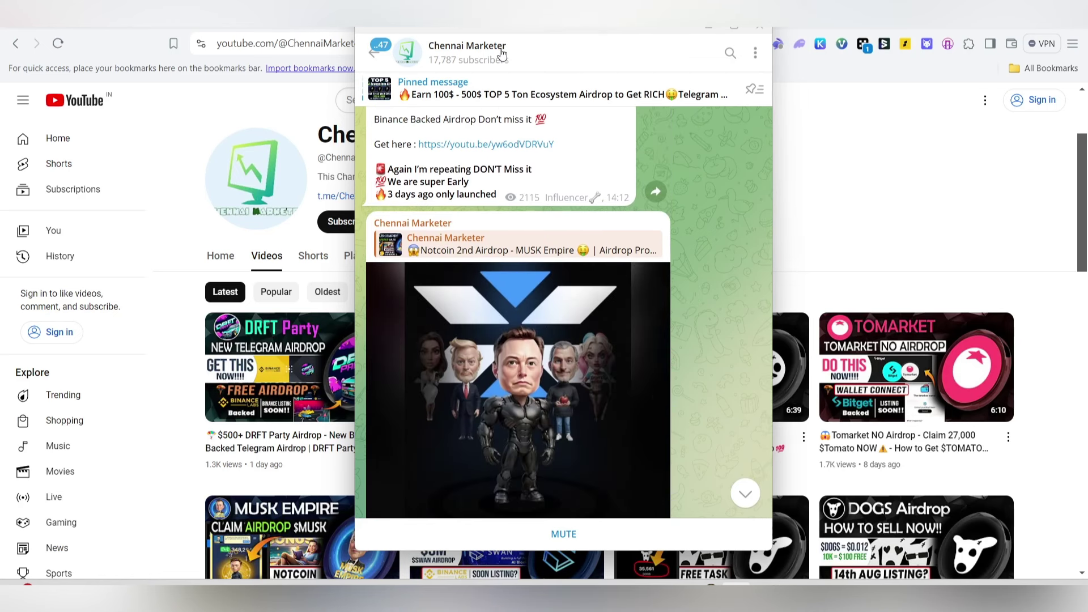
{"action": "left_click", "coordinate": [708, 27]}
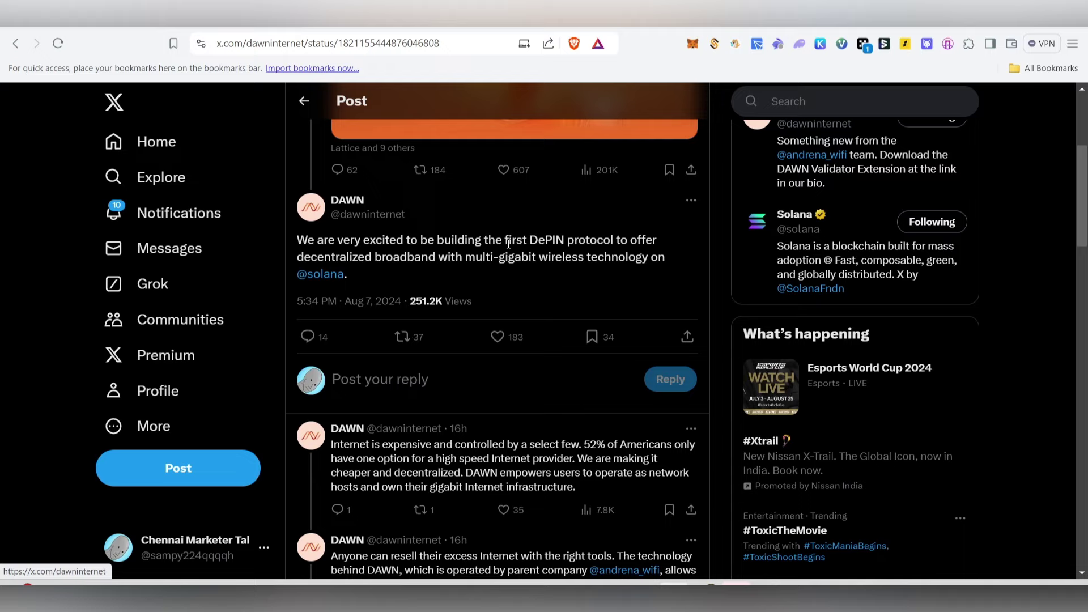
{"action": "left_click_drag", "start_coordinate": [508, 243], "coordinate": [643, 248]}
{"action": "left_click", "coordinate": [668, 252]}
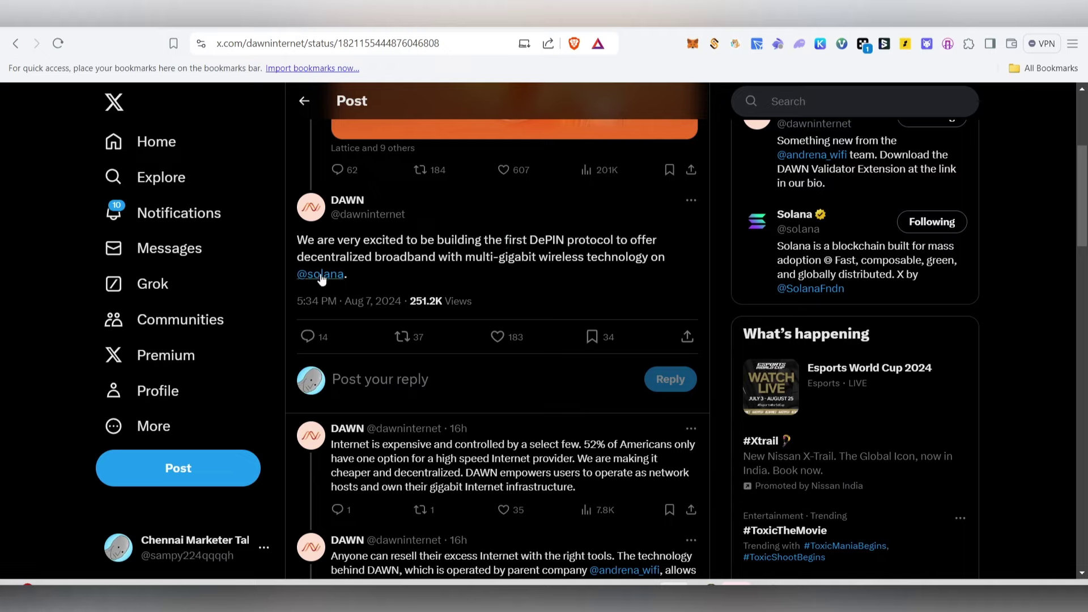
{"action": "left_click_drag", "start_coordinate": [447, 256], "coordinate": [661, 273]}
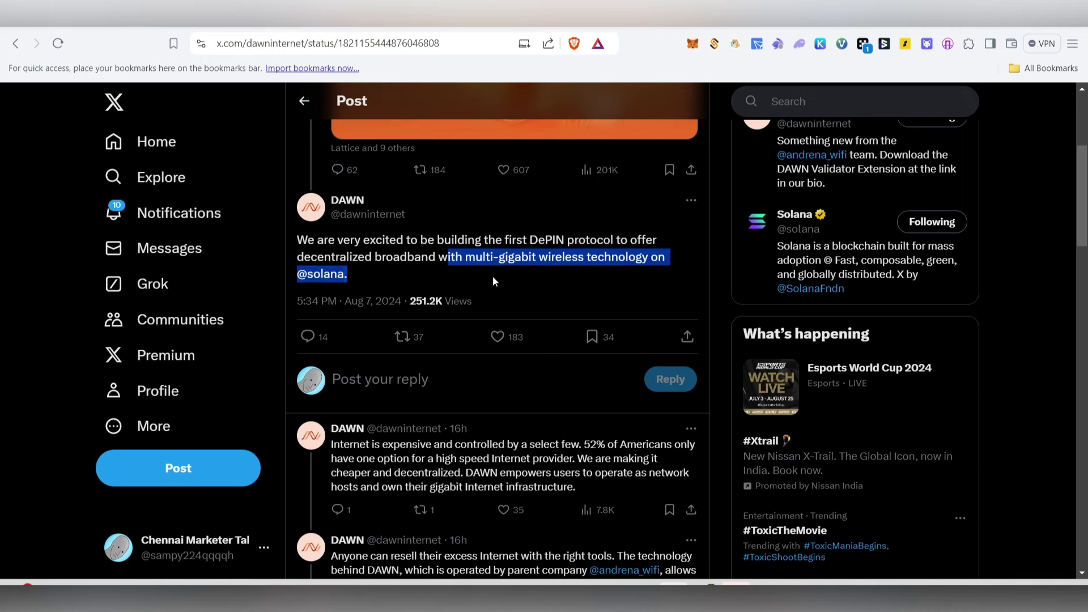
{"action": "left_click", "coordinate": [621, 289]}
Step: Open DAWN's X profile from the tweet and review its banner and bio
{"action": "scroll", "coordinate": [624, 324], "scroll_direction": "up", "scroll_amount": 4}
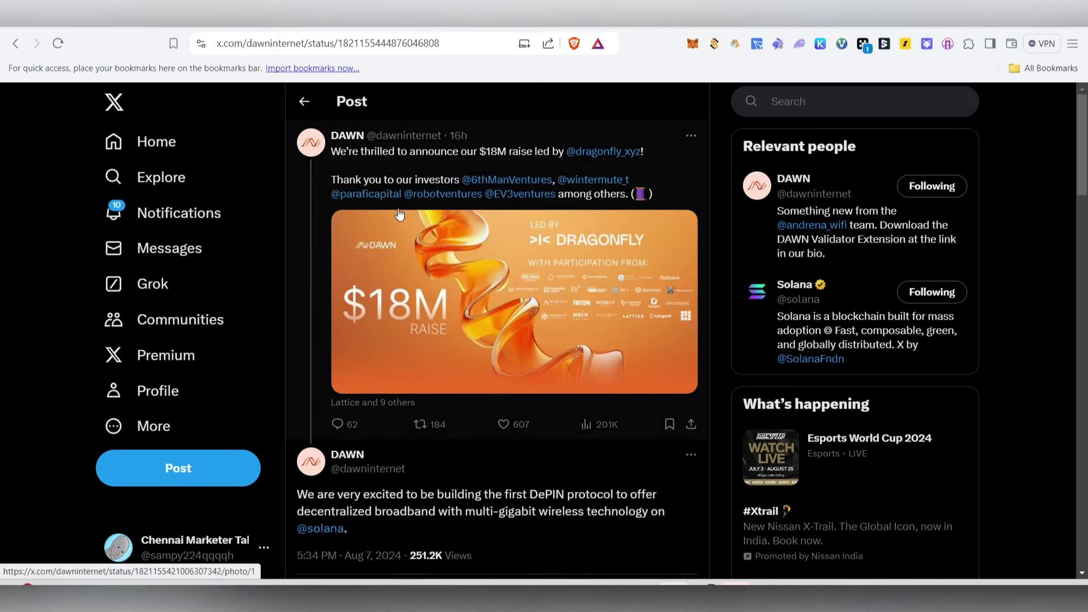
{"action": "left_click", "coordinate": [347, 136]}
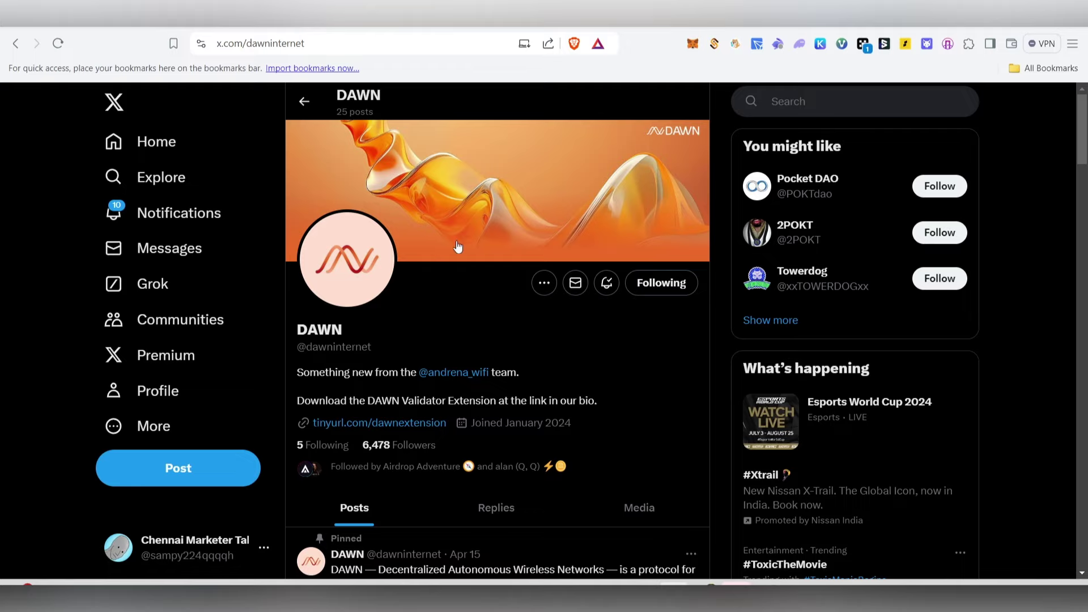
{"action": "scroll", "coordinate": [584, 433], "scroll_direction": "down", "scroll_amount": 1}
{"action": "scroll", "coordinate": [583, 433], "scroll_direction": "up", "scroll_amount": 1}
Step: Add the DAWN Validator extension to Chrome and find it in the extensions menu
{"action": "left_click", "coordinate": [697, 578]}
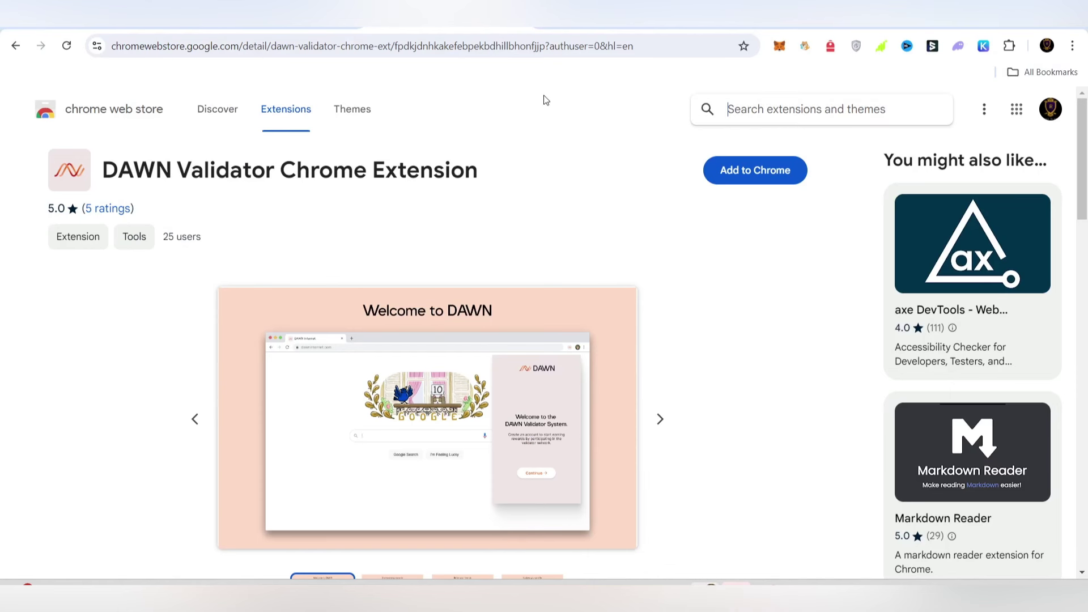
{"action": "left_click", "coordinate": [729, 176]}
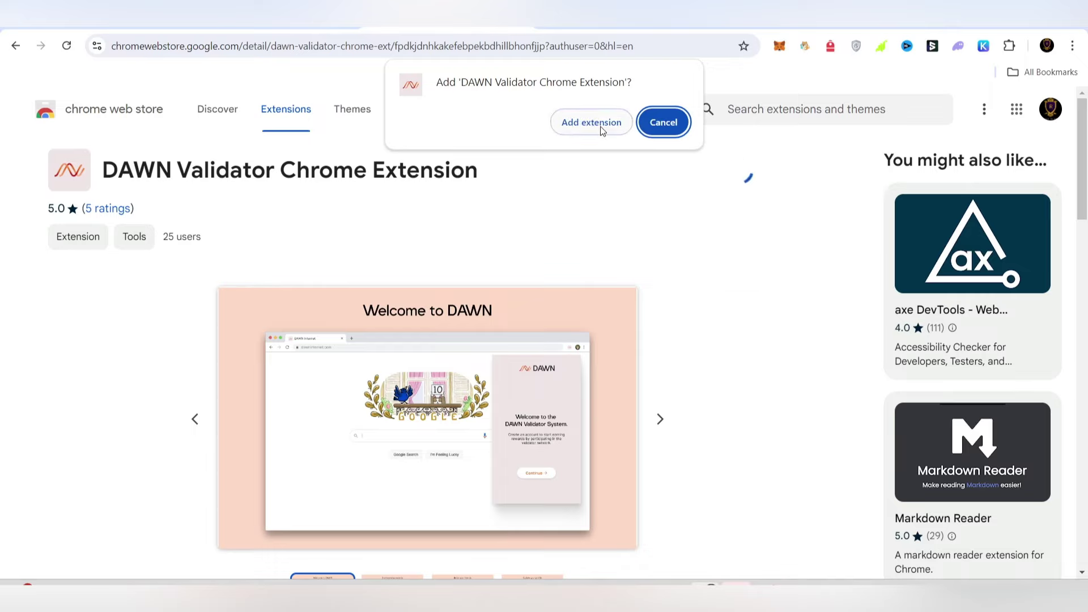
{"action": "left_click", "coordinate": [602, 129]}
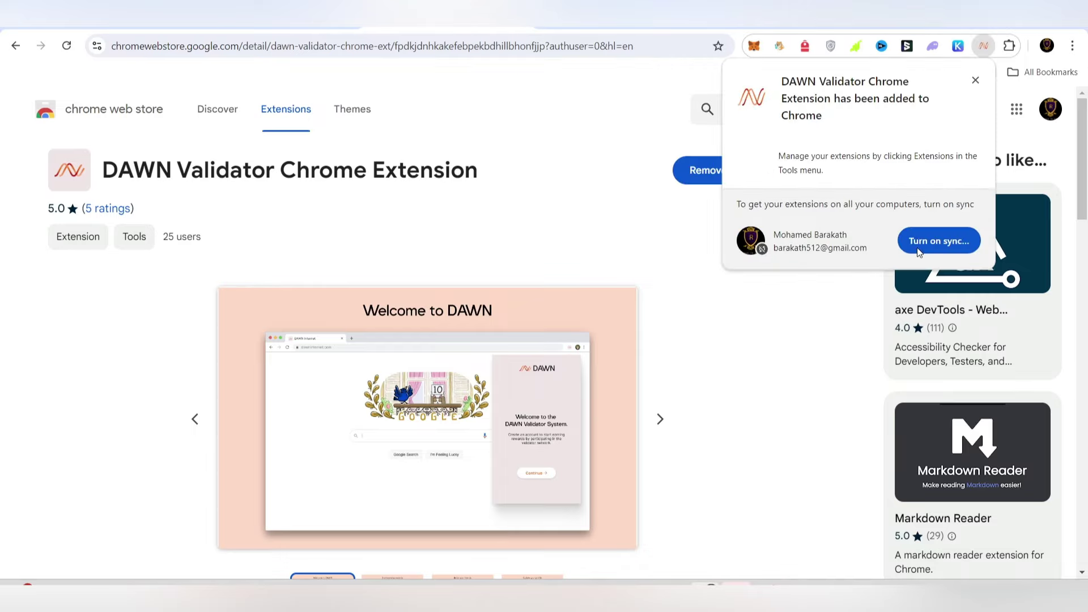
{"action": "left_click", "coordinate": [631, 251]}
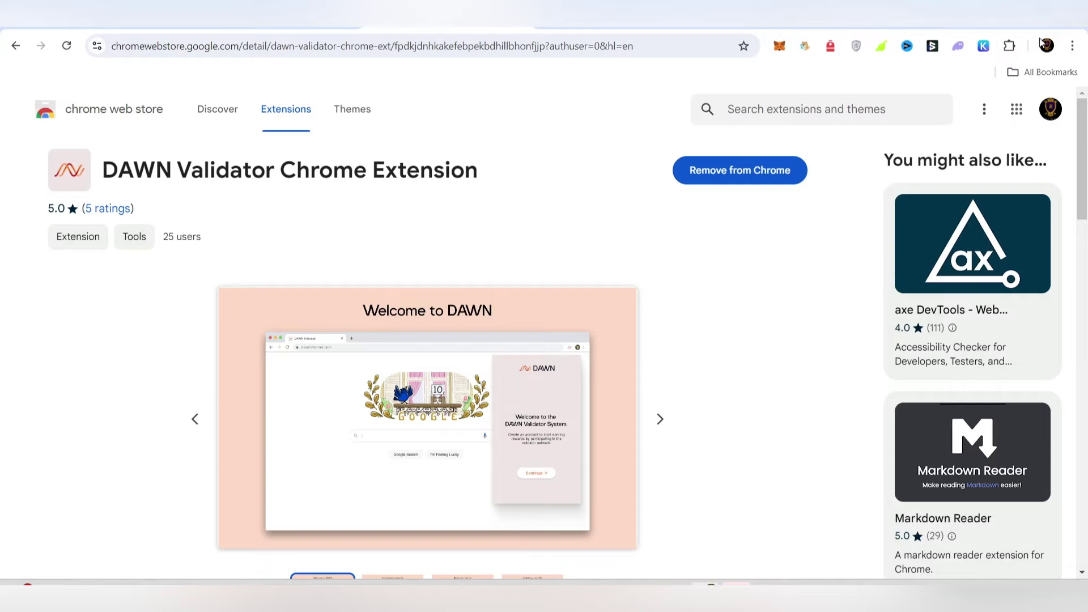
{"action": "left_click", "coordinate": [1009, 45]}
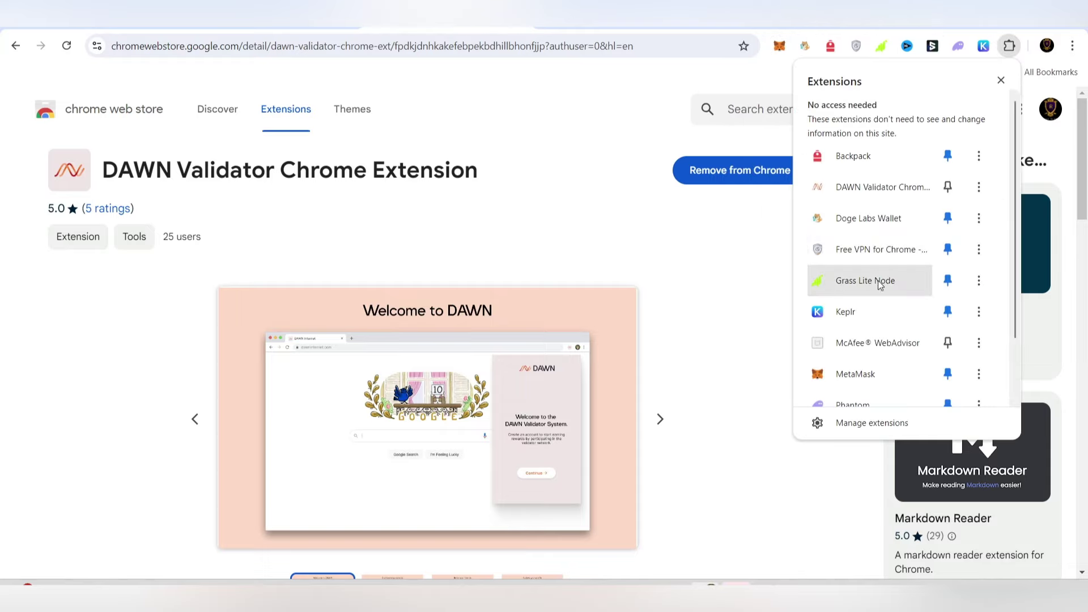
{"action": "scroll", "coordinate": [896, 317], "scroll_direction": "down", "scroll_amount": 2}
{"action": "scroll", "coordinate": [906, 343], "scroll_direction": "up", "scroll_amount": 2}
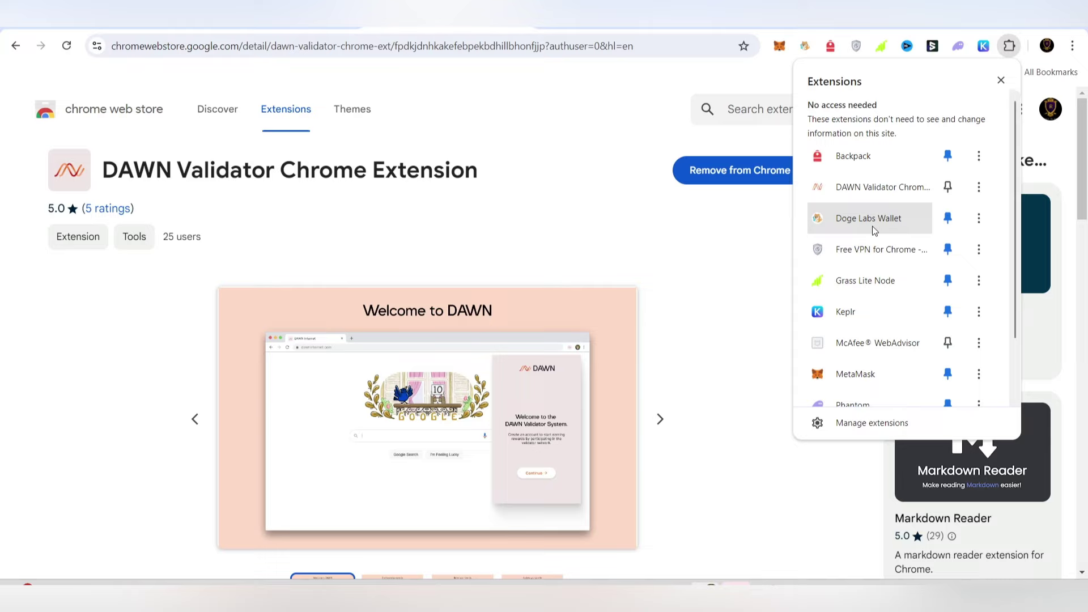
Step: Open the DAWN Validator popup and go past the welcome screen to registration
{"action": "left_click", "coordinate": [884, 187]}
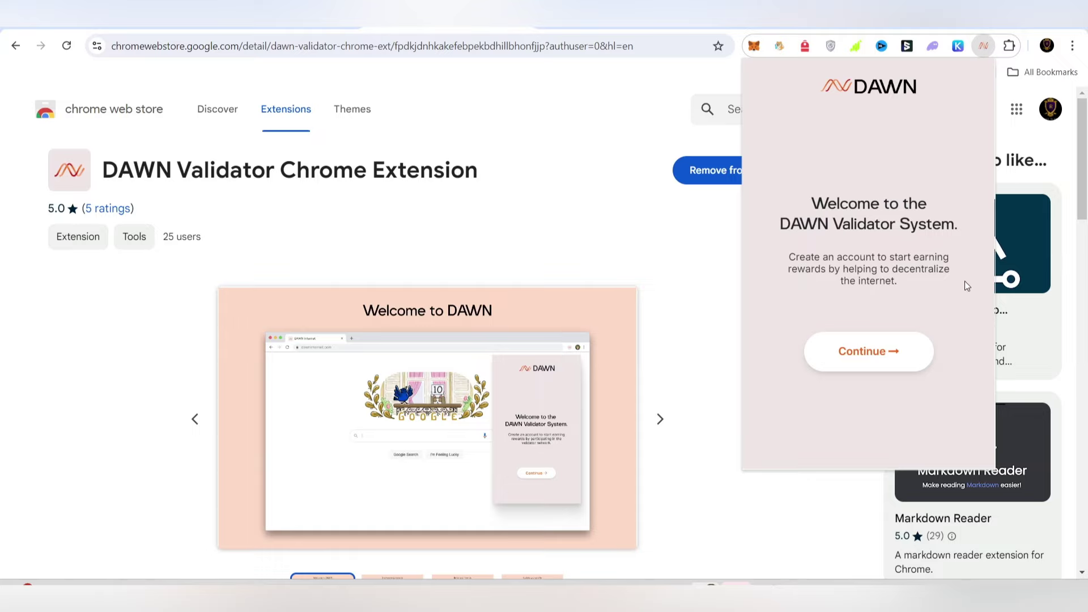
{"action": "left_click", "coordinate": [895, 366]}
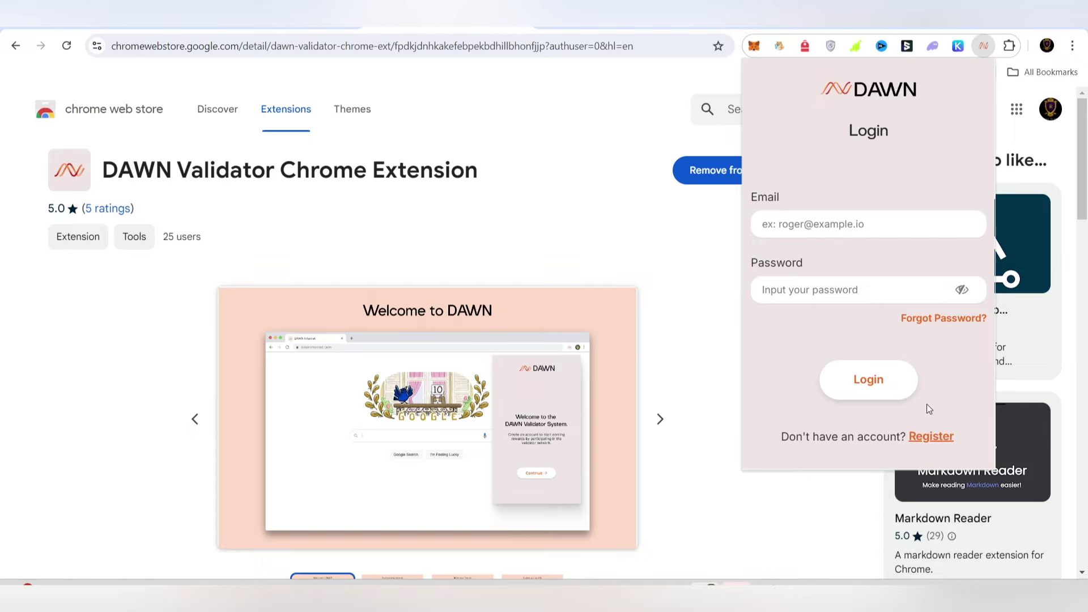
{"action": "left_click", "coordinate": [932, 439]}
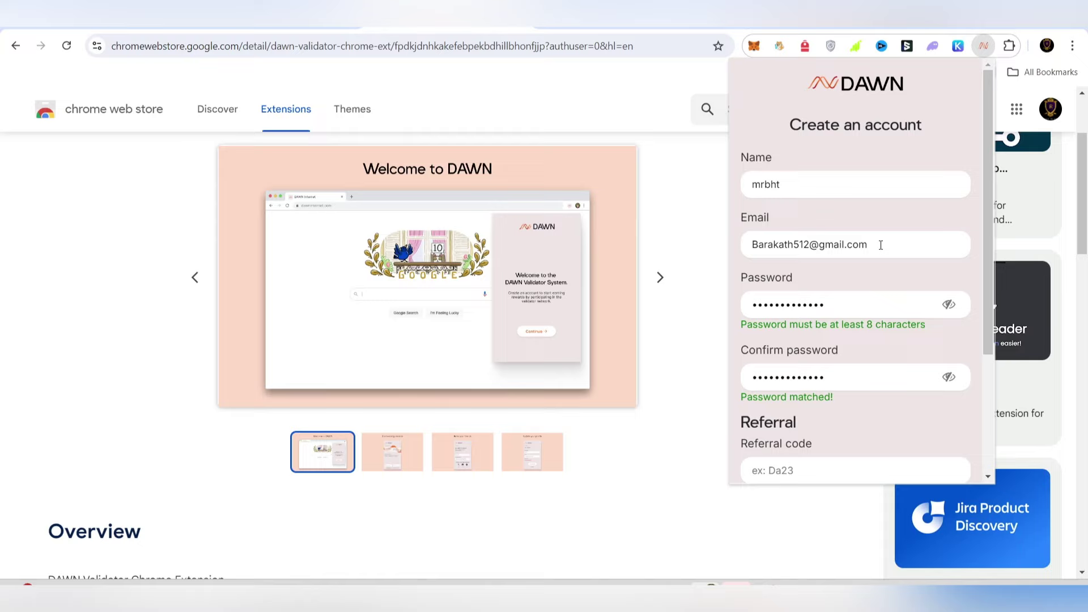
Step: Fill in the registration form and create the account, reaching 'Account created!'
{"action": "left_click_drag", "start_coordinate": [881, 245], "coordinate": [751, 245]}
{"action": "scroll", "coordinate": [770, 167], "scroll_direction": "down", "scroll_amount": 3}
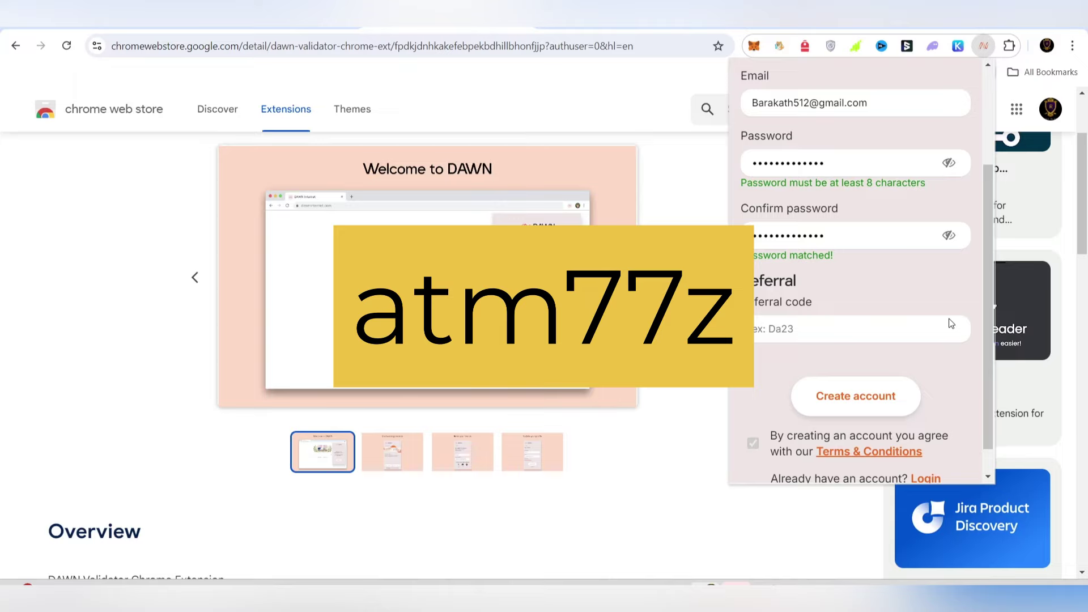
{"action": "scroll", "coordinate": [881, 310], "scroll_direction": "down", "scroll_amount": 1}
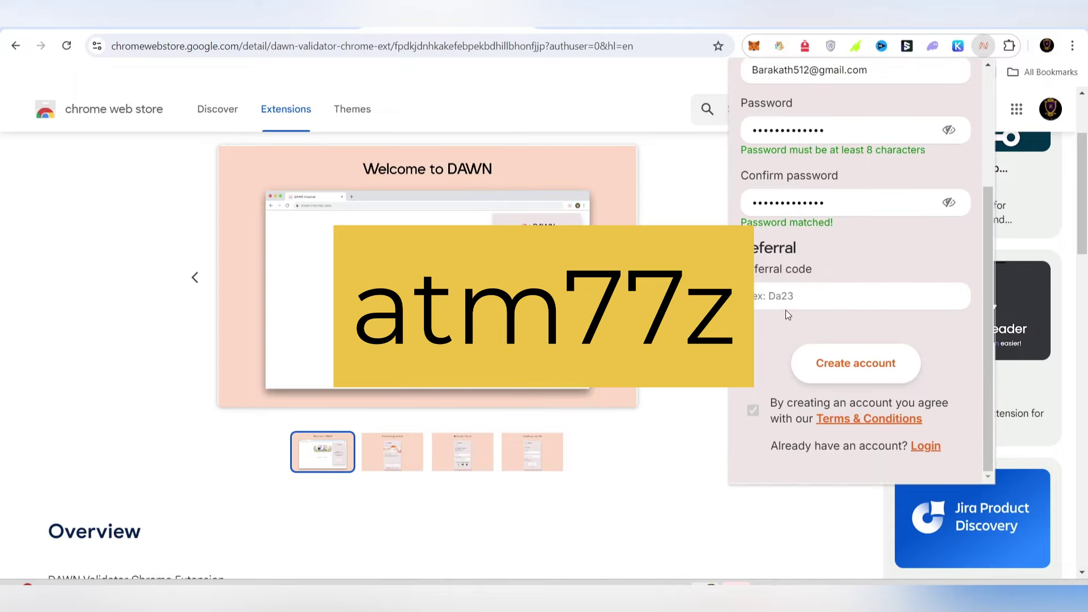
{"action": "left_click", "coordinate": [887, 369]}
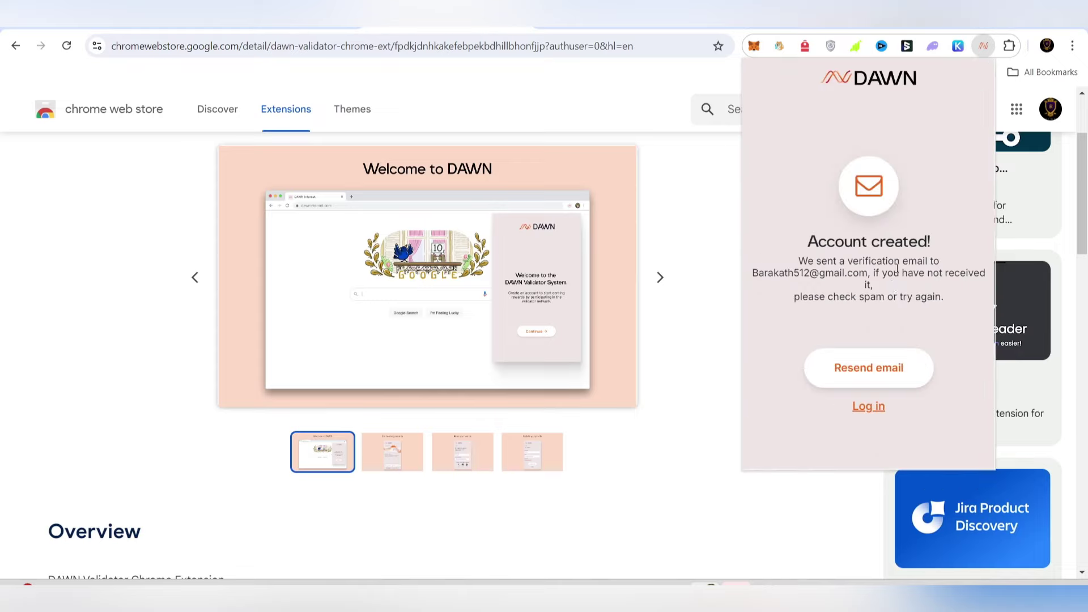
{"action": "left_click_drag", "start_coordinate": [790, 247], "coordinate": [943, 240]}
{"action": "left_click", "coordinate": [946, 304]}
{"action": "left_click", "coordinate": [1016, 108]}
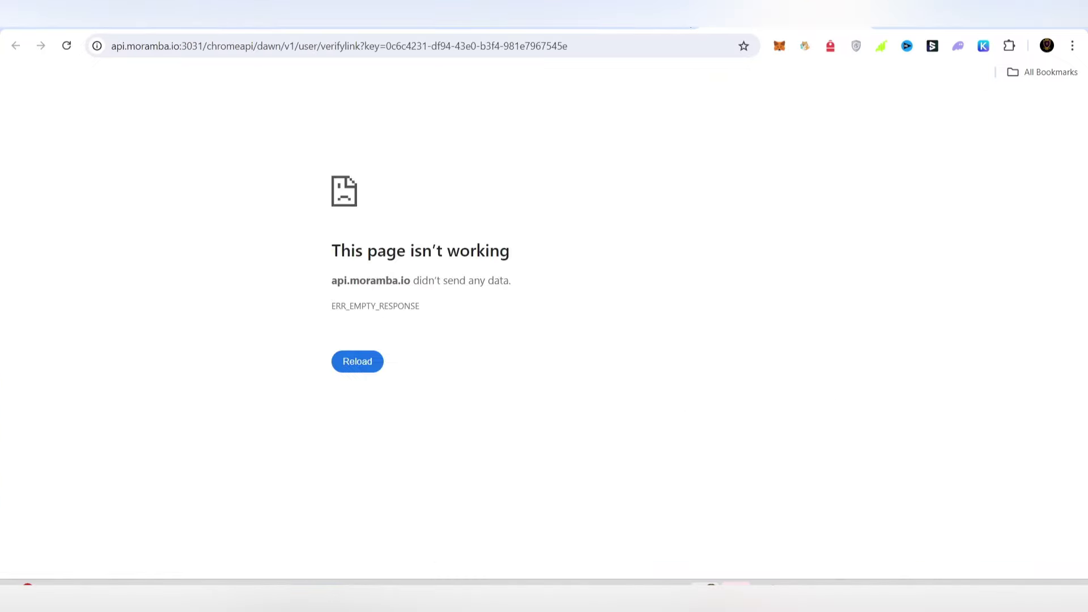
Step: Verify the email through Gmail's DAWN verification link and reopen the DAWN popup
{"action": "key", "text": "ctrl+w"}
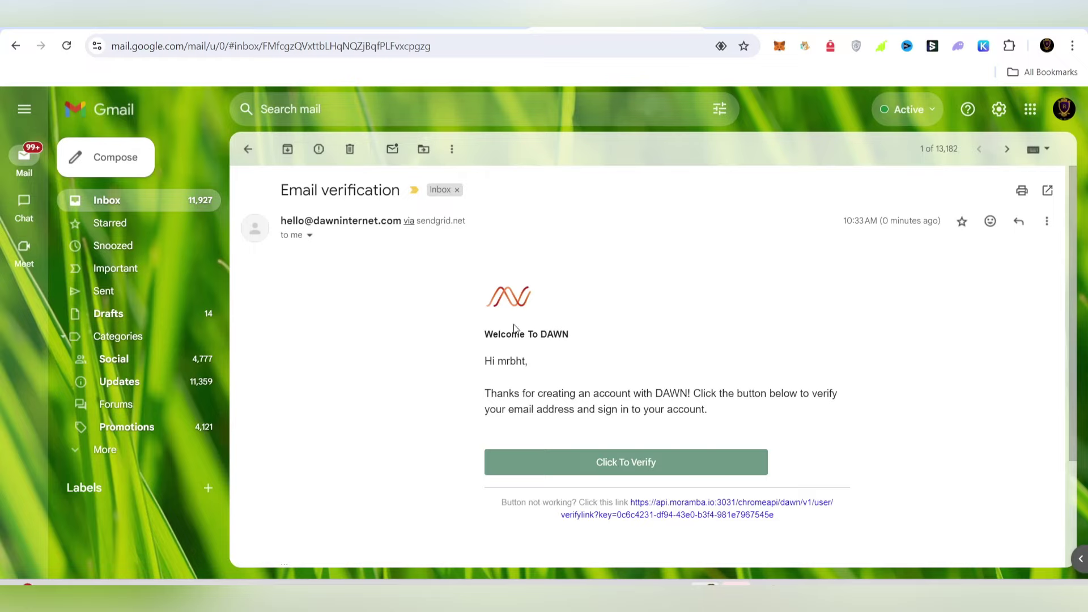
{"action": "left_click", "coordinate": [85, 450]}
{"action": "scroll", "coordinate": [130, 453], "scroll_direction": "down", "scroll_amount": 1}
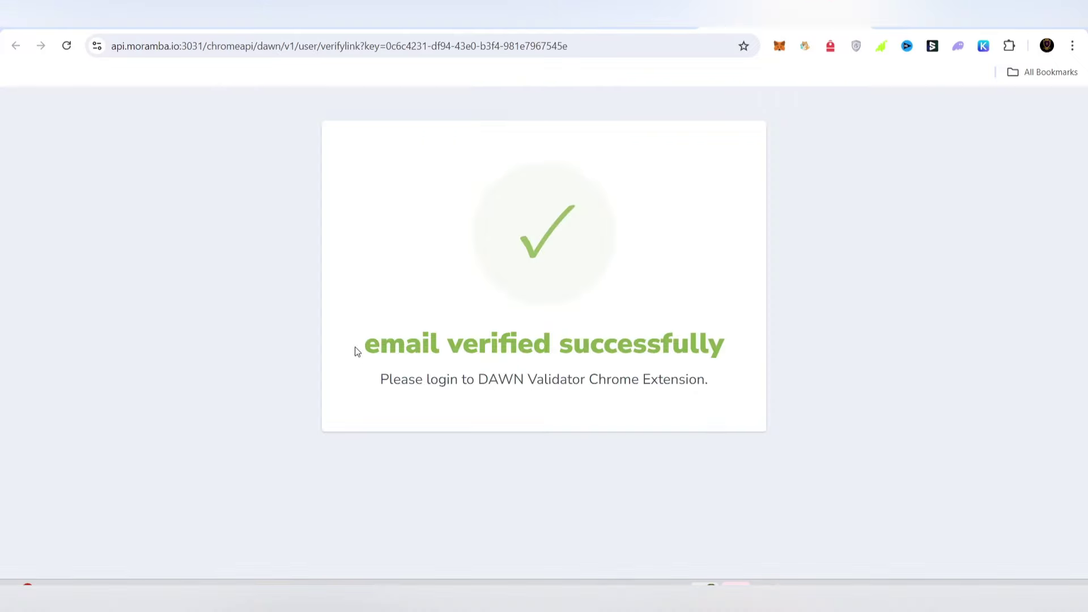
{"action": "left_click_drag", "start_coordinate": [357, 351], "coordinate": [743, 346]}
{"action": "left_click", "coordinate": [641, 133]}
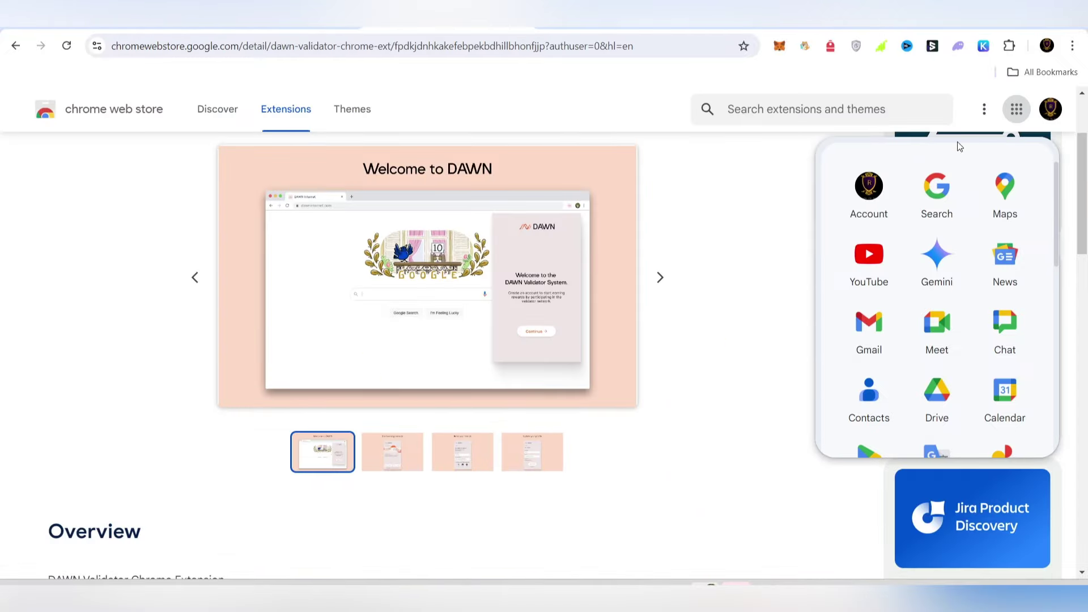
{"action": "left_click", "coordinate": [983, 45]}
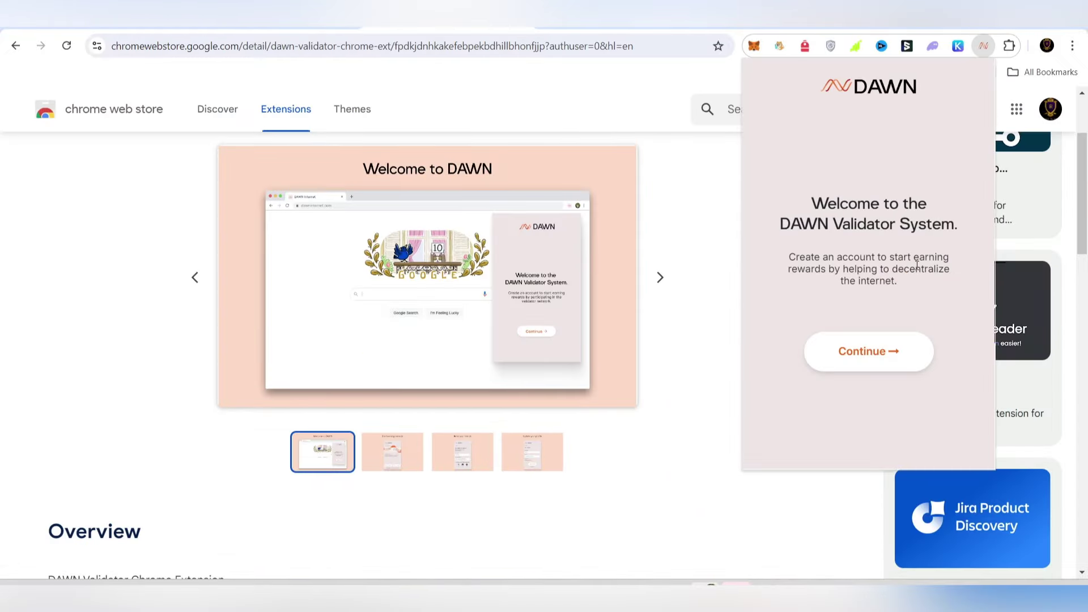
Step: Log in to the DAWN account with email and password and confirm it shows Connected
{"action": "left_click", "coordinate": [879, 359]}
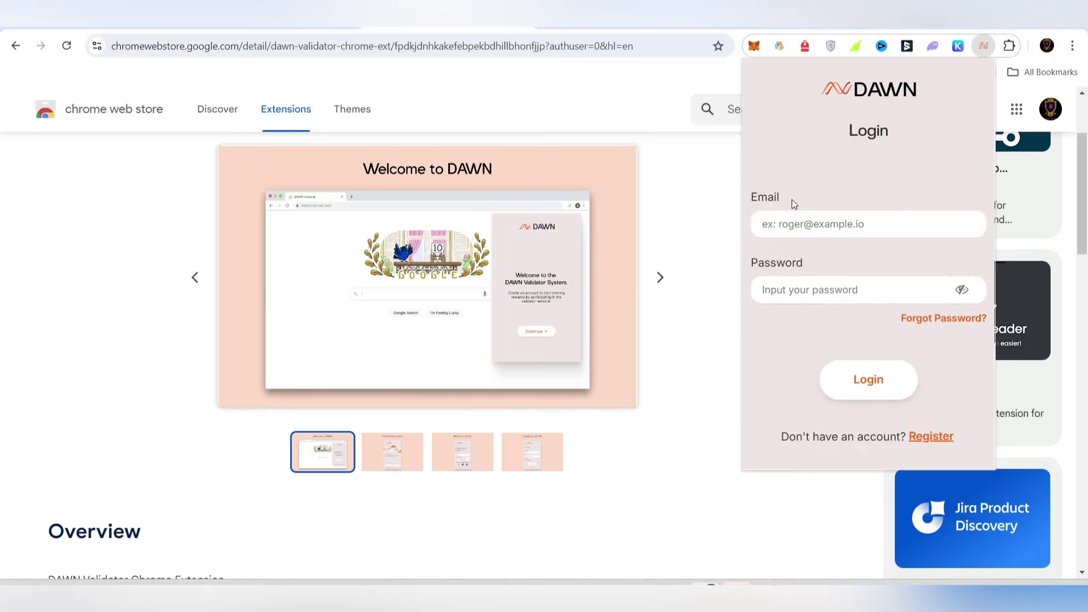
{"action": "left_click_drag", "start_coordinate": [793, 204], "coordinate": [722, 199]}
{"action": "left_click", "coordinate": [860, 285]}
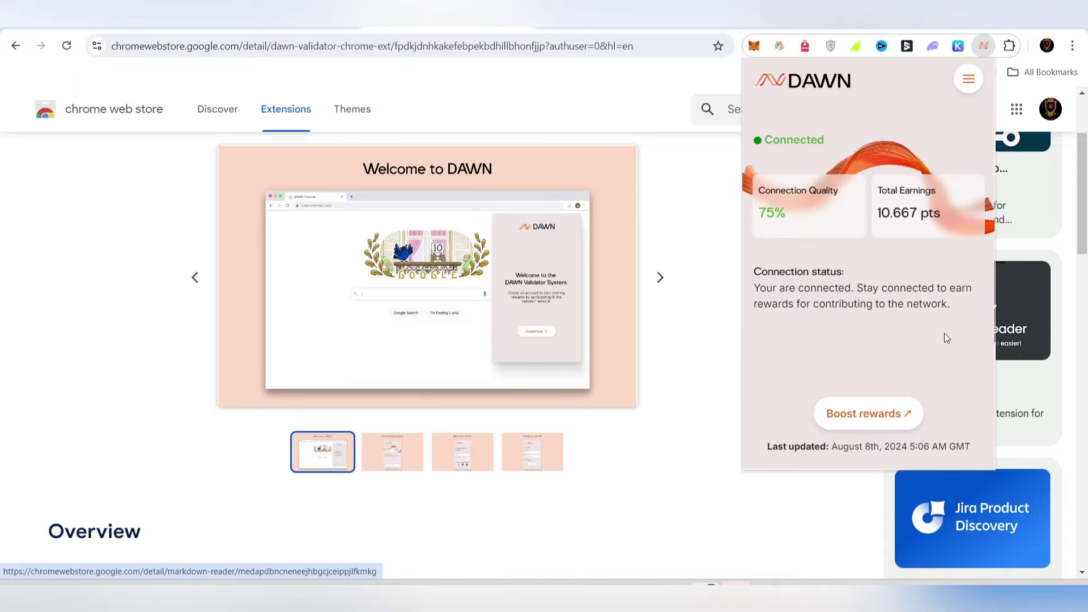
{"action": "double_click", "coordinate": [796, 148]}
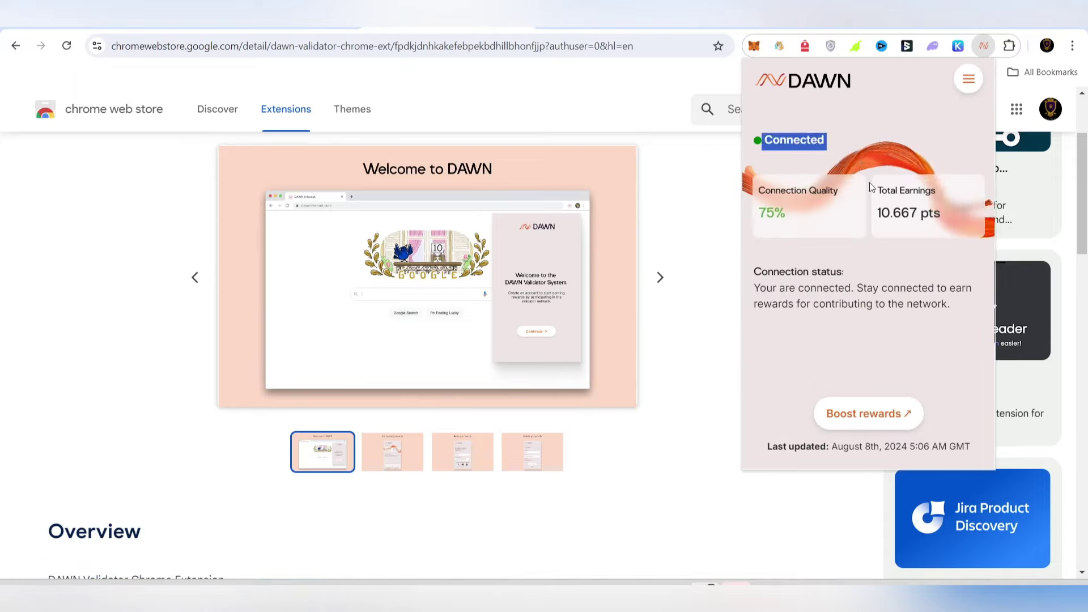
{"action": "left_click", "coordinate": [838, 195]}
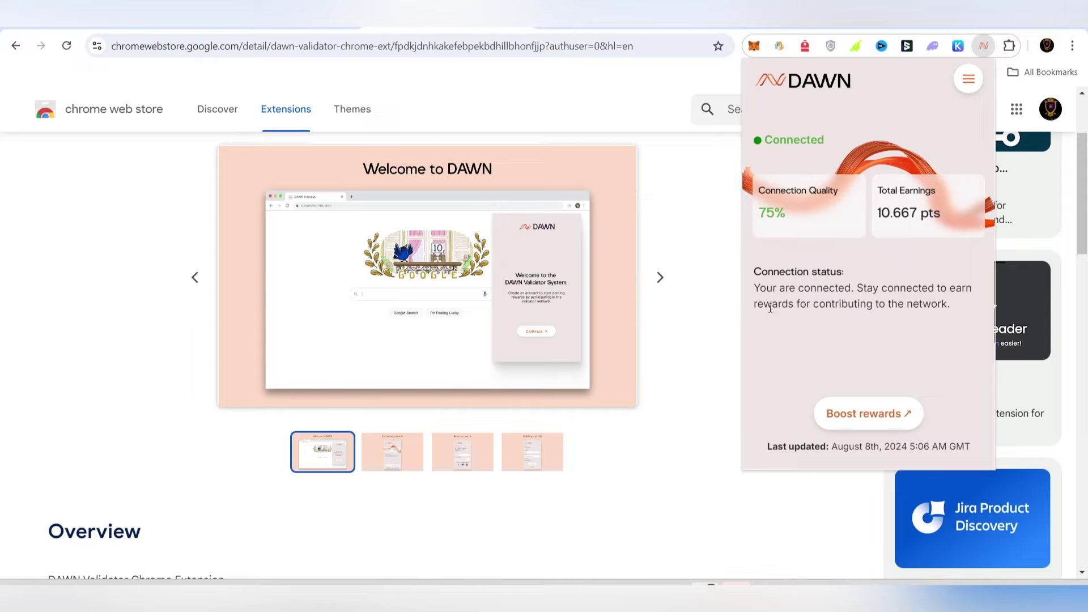
{"action": "left_click_drag", "start_coordinate": [770, 308], "coordinate": [901, 319]}
{"action": "left_click", "coordinate": [940, 318]}
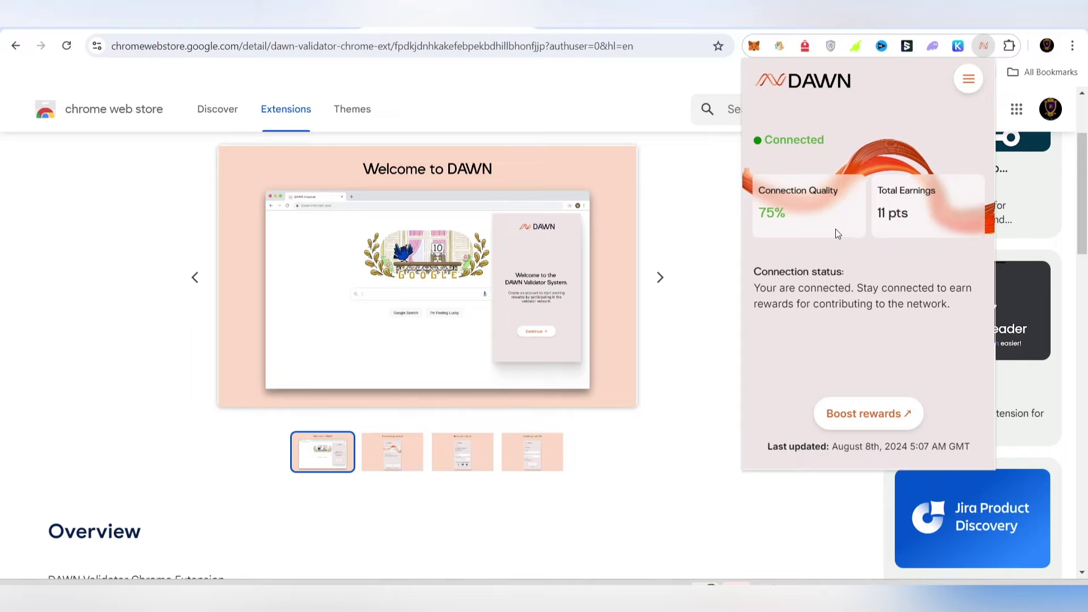
Step: Check the 11 pts earnings and 75% quality, then open Boost rewards
{"action": "left_click_drag", "start_coordinate": [909, 220], "coordinate": [875, 187]}
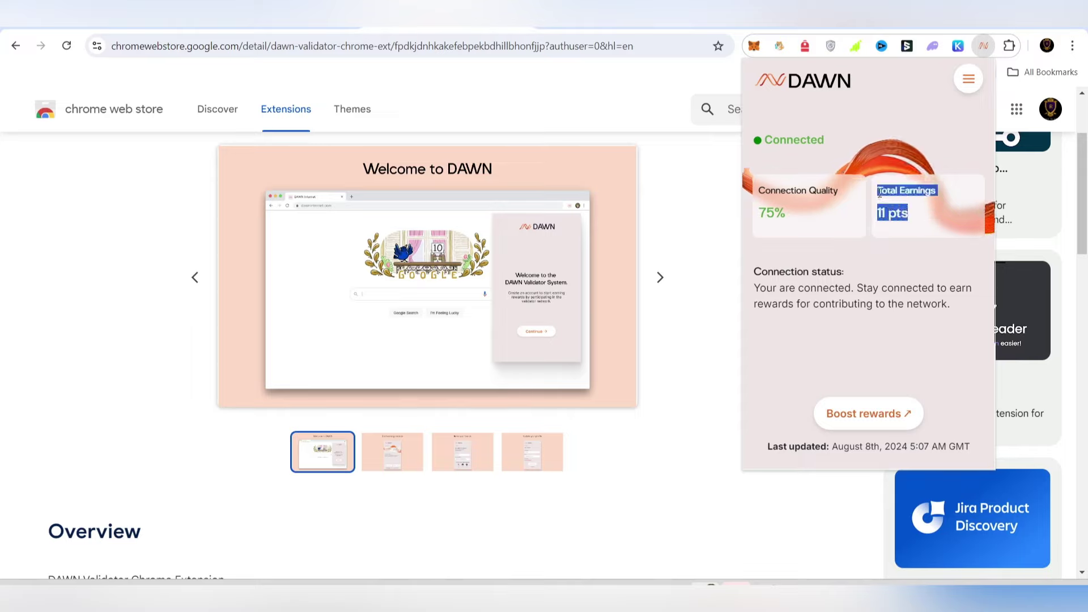
{"action": "left_click", "coordinate": [926, 232]}
{"action": "left_click_drag", "start_coordinate": [905, 227], "coordinate": [859, 182]}
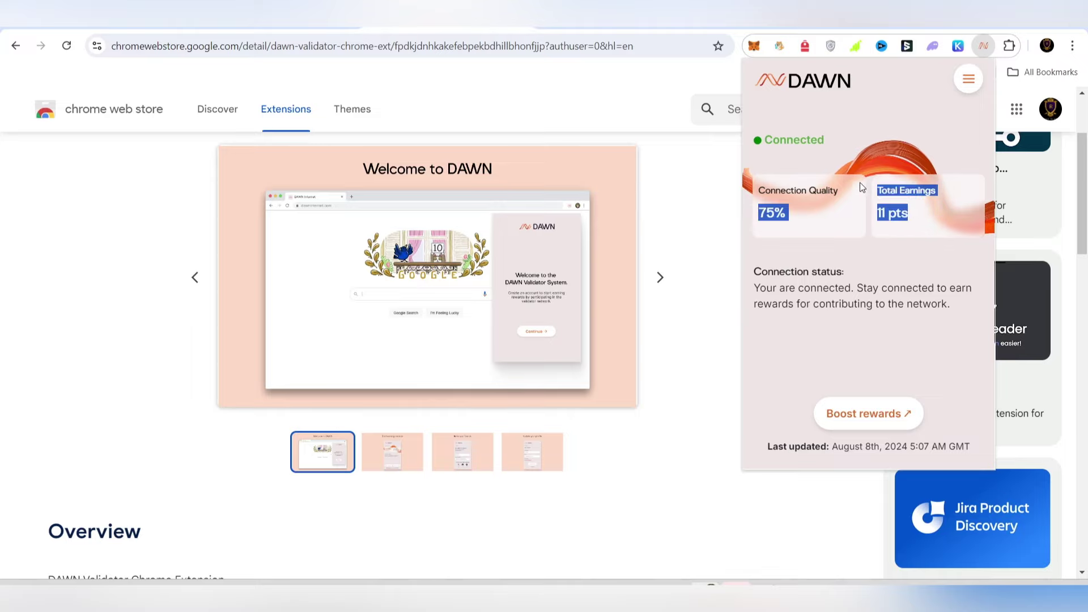
{"action": "left_click", "coordinate": [912, 327]}
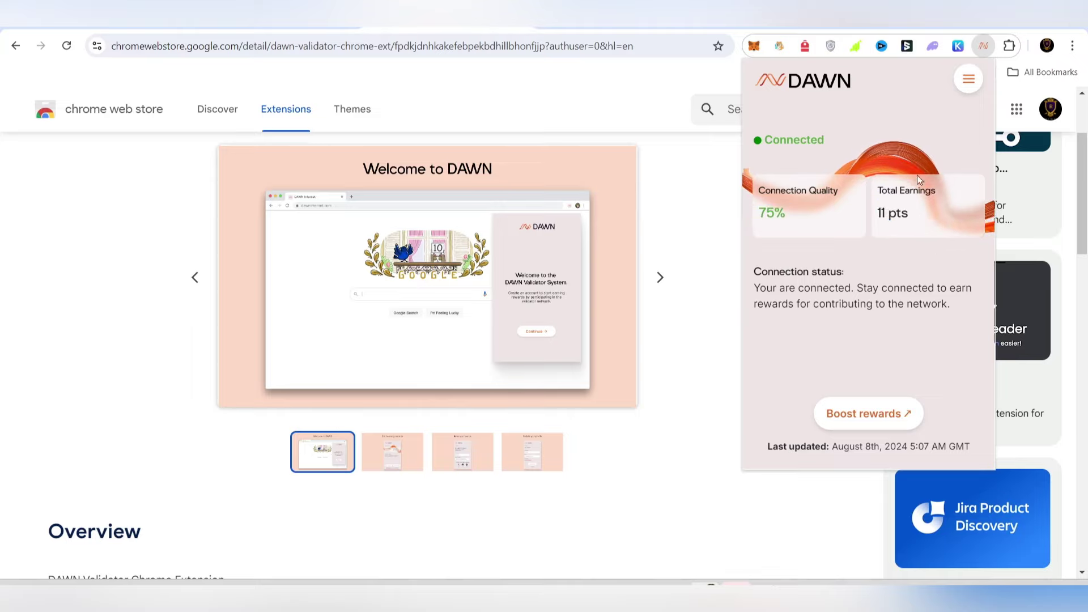
{"action": "left_click", "coordinate": [879, 422]}
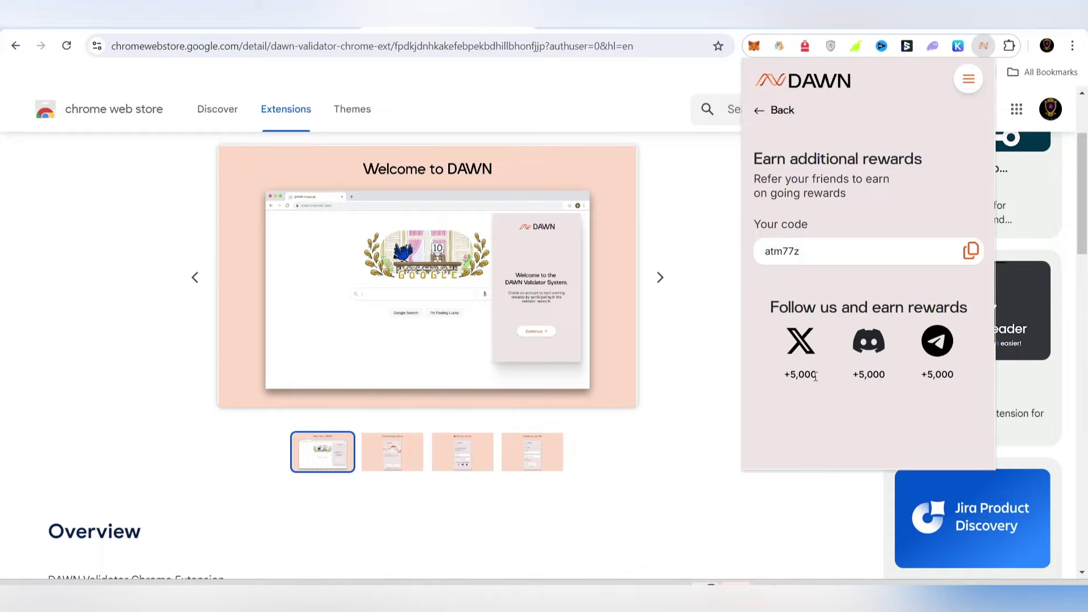
Step: Follow DAWN on X and claim the X and Discord follow rewards
{"action": "left_click", "coordinate": [808, 348]}
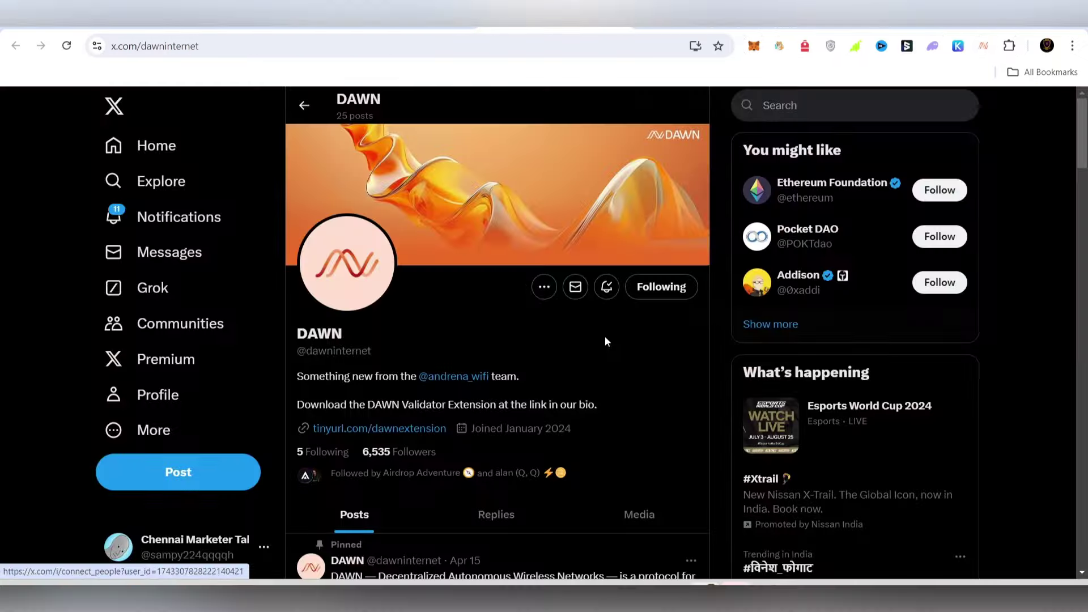
{"action": "left_click", "coordinate": [983, 49]}
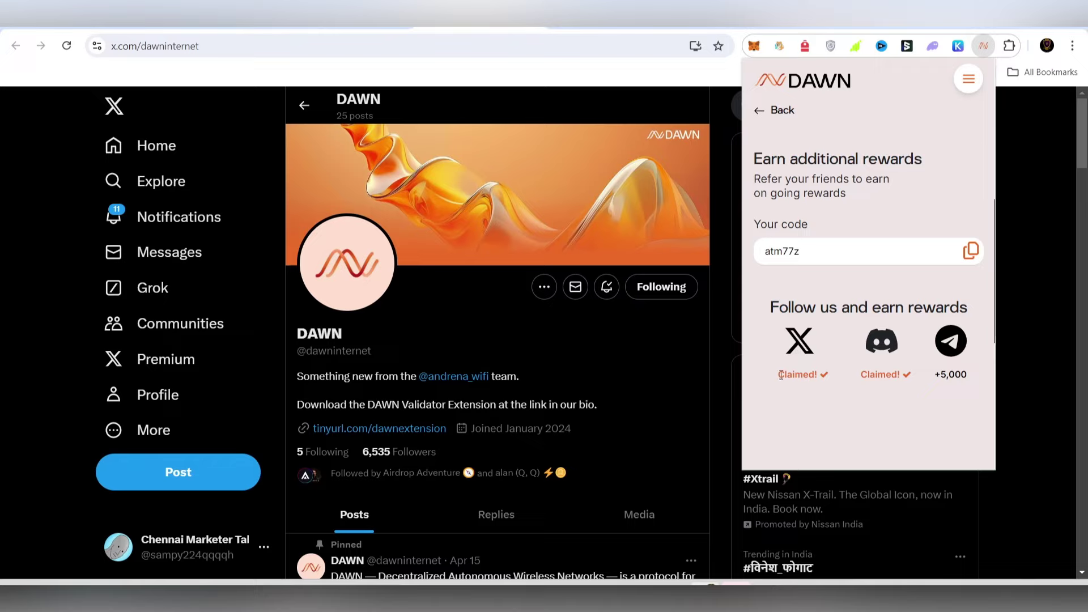
{"action": "left_click_drag", "start_coordinate": [781, 375], "coordinate": [838, 372]}
{"action": "left_click", "coordinate": [852, 403]}
Step: Join the DAWN Telegram group and confirm all three rewards Claimed with 15,013.667 pts
{"action": "left_click", "coordinate": [955, 356]}
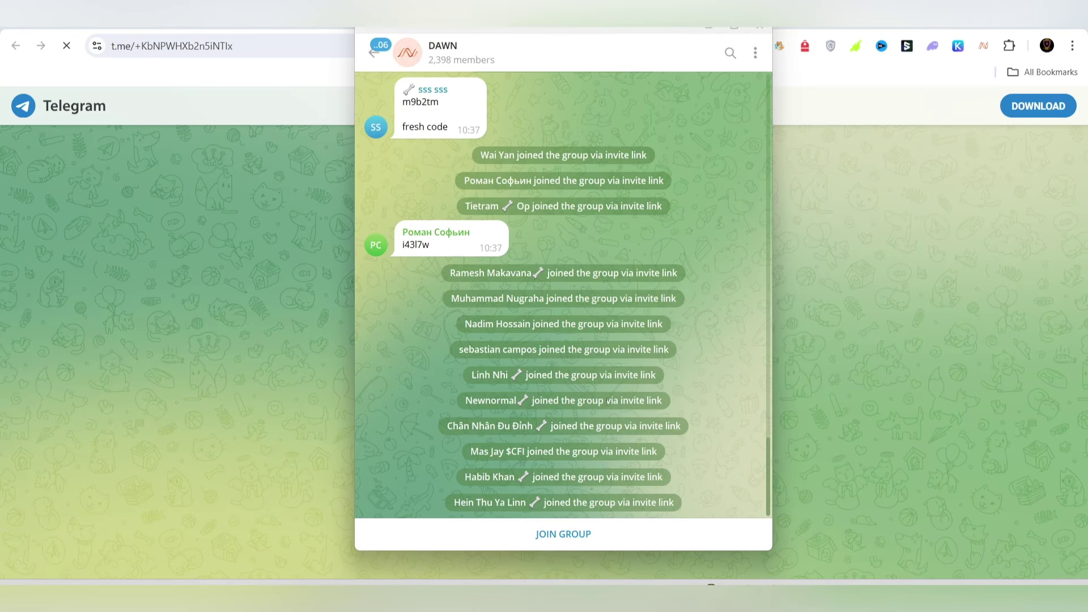
{"action": "left_click", "coordinate": [572, 534]}
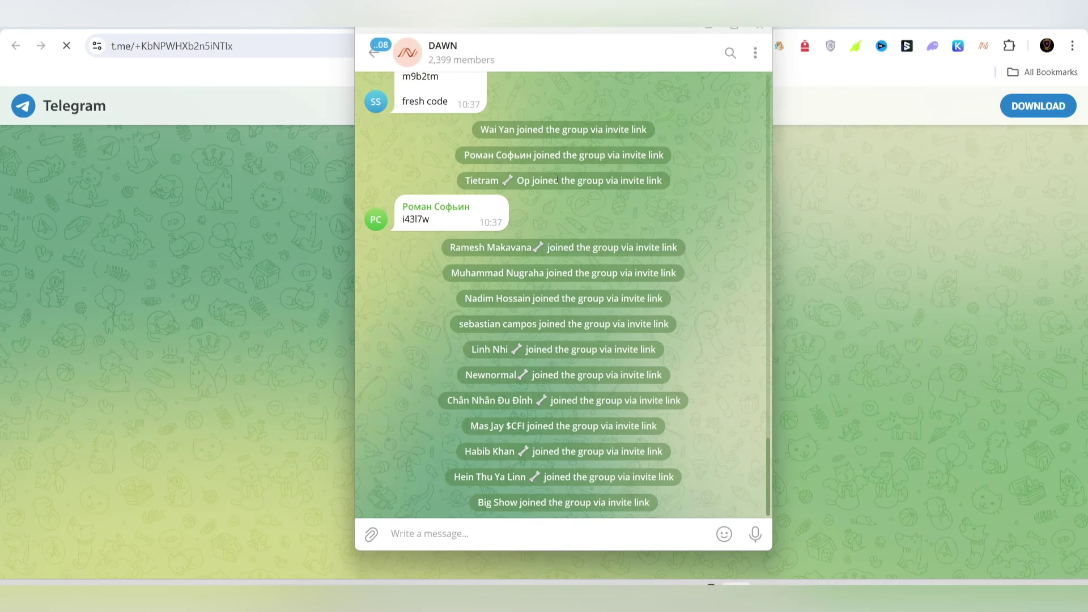
{"action": "left_click", "coordinate": [708, 27]}
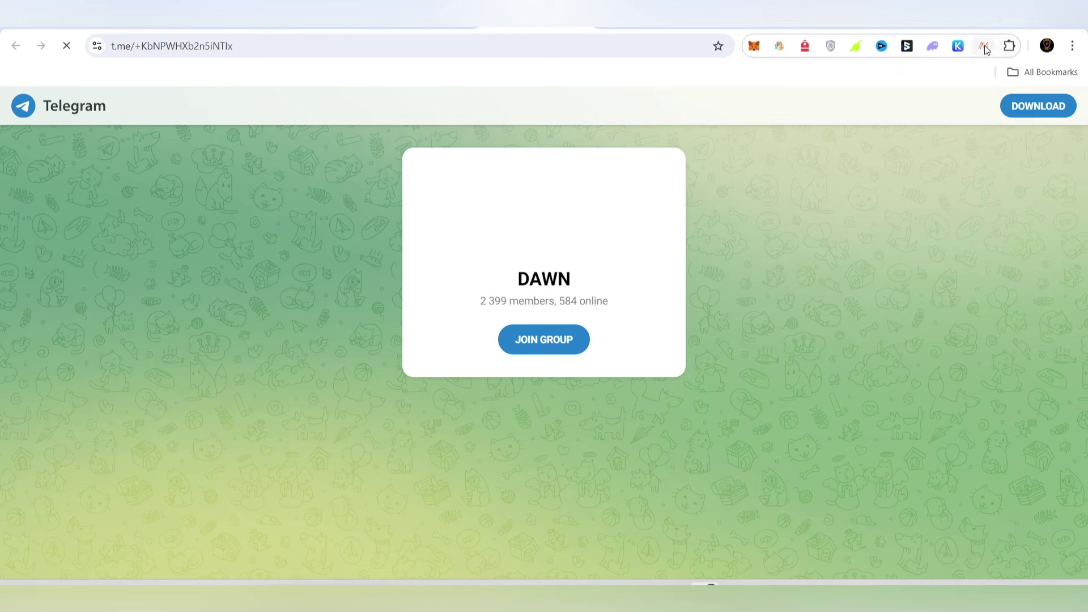
{"action": "left_click", "coordinate": [985, 48]}
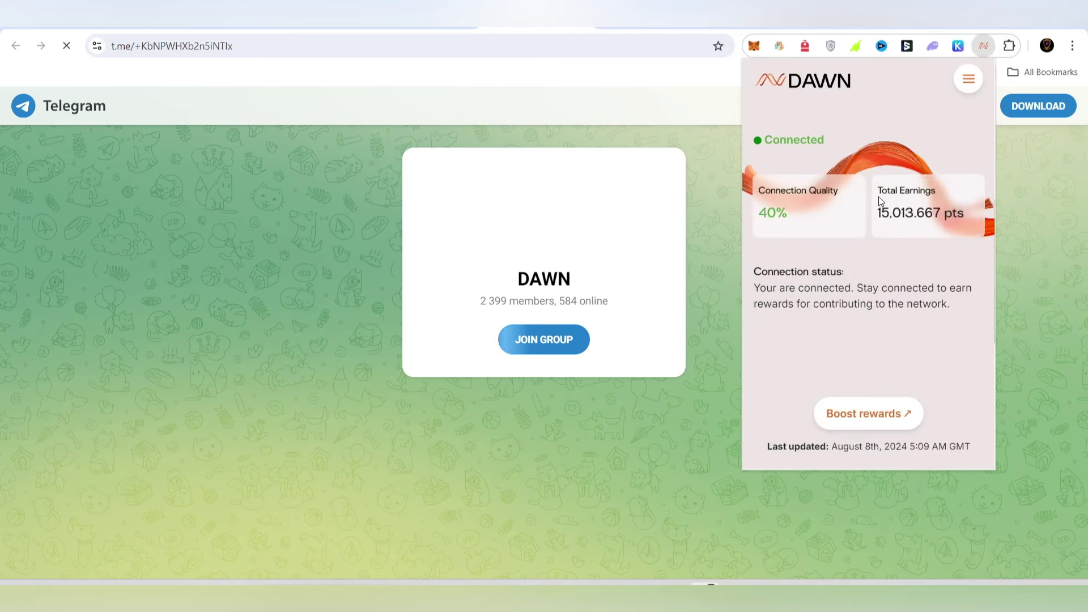
{"action": "left_click_drag", "start_coordinate": [879, 201], "coordinate": [916, 263]}
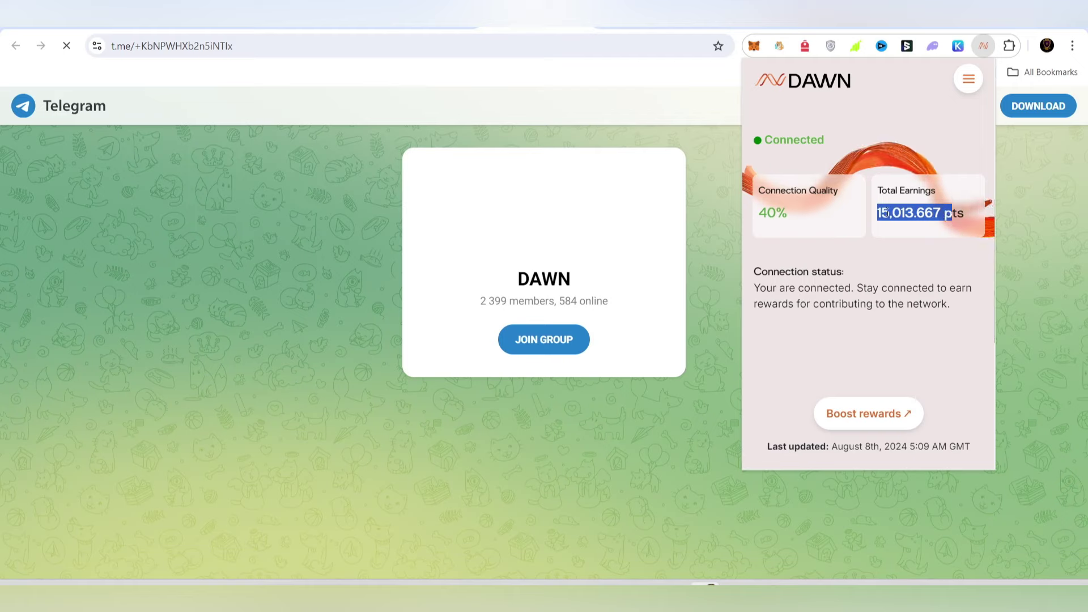
{"action": "left_click", "coordinate": [901, 417]}
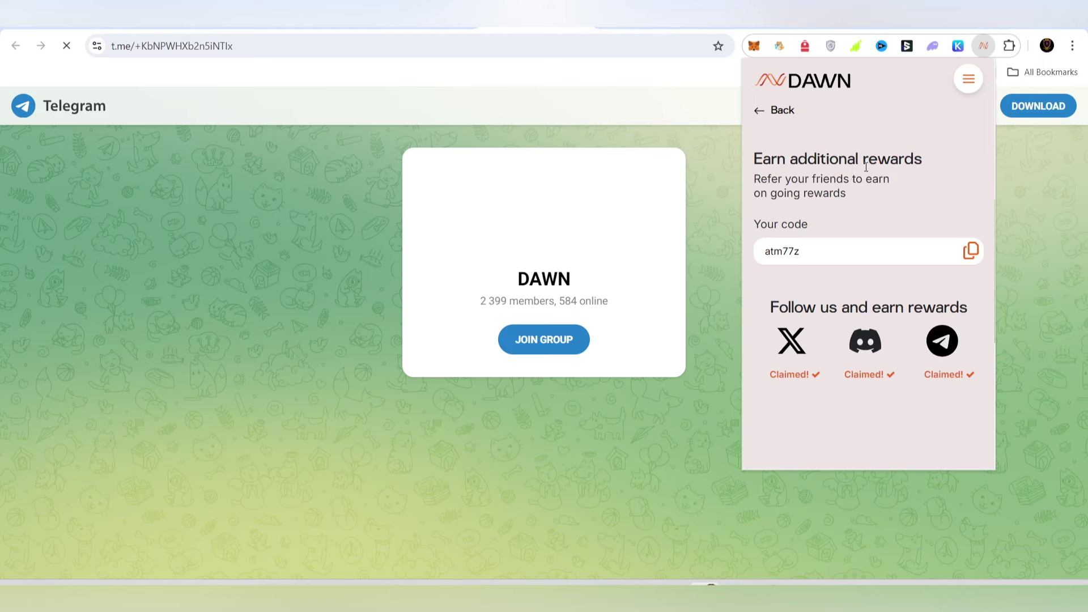
Step: Return to the DAWN dashboard and review DAWN's X profile showing Following and 6,430 followers
{"action": "left_click", "coordinate": [761, 111]}
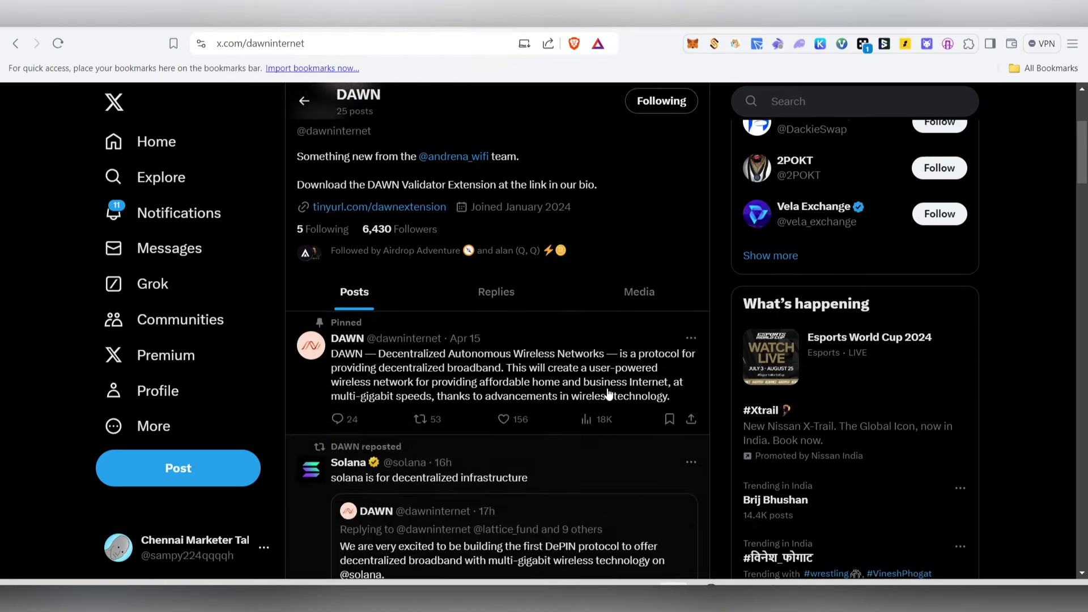
{"action": "scroll", "coordinate": [466, 336], "scroll_direction": "up", "scroll_amount": 4}
{"action": "scroll", "coordinate": [434, 448], "scroll_direction": "down", "scroll_amount": 5}
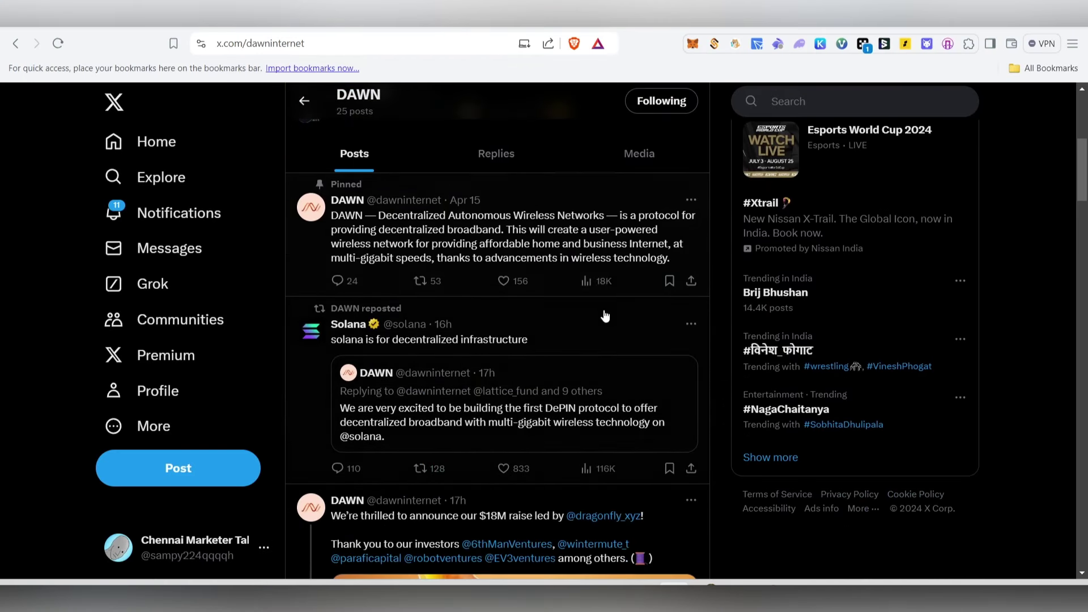
{"action": "scroll", "coordinate": [521, 406], "scroll_direction": "up", "scroll_amount": 5}
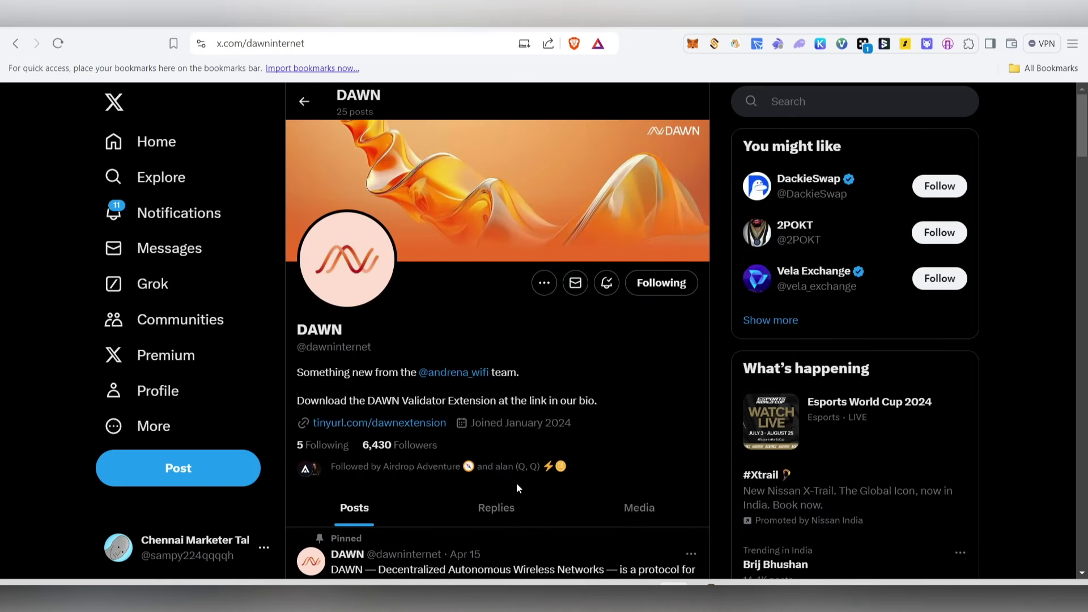
{"action": "scroll", "coordinate": [589, 460], "scroll_direction": "down", "scroll_amount": 5}
{"action": "scroll", "coordinate": [624, 482], "scroll_direction": "up", "scroll_amount": 5}
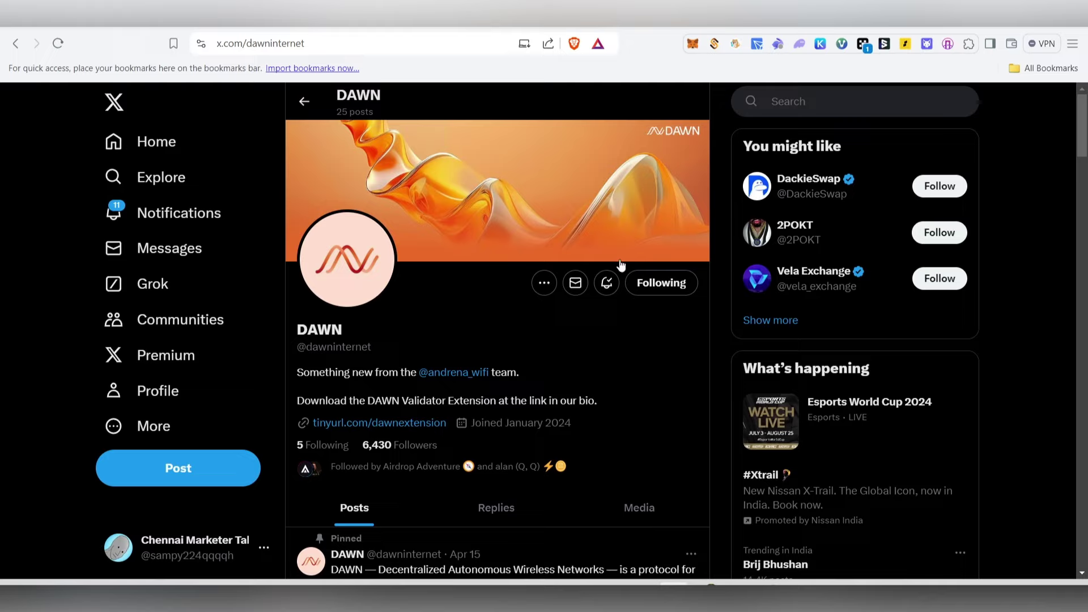